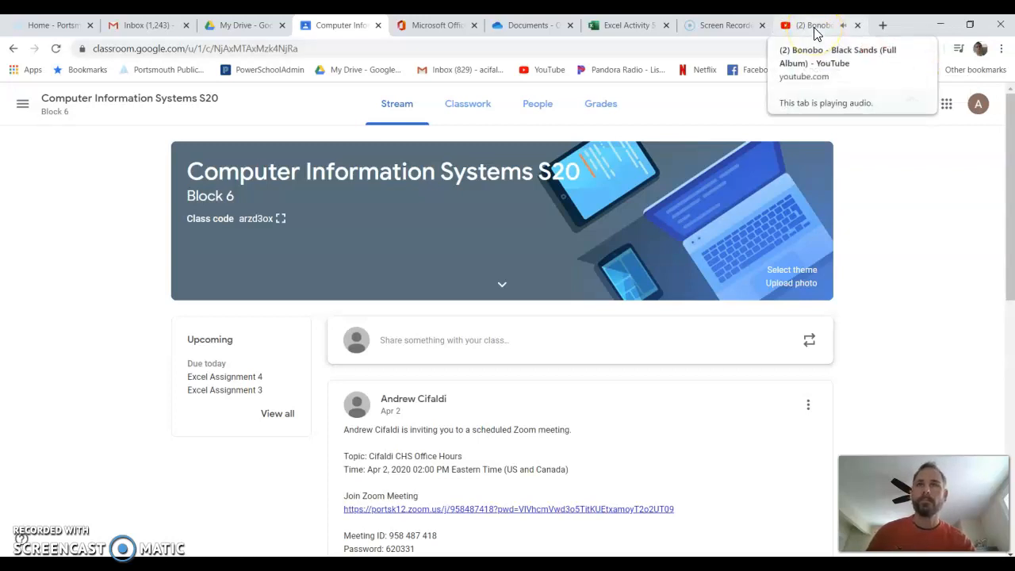
Switch to YouTube, then mute and pause the playing Bonobo - Black Sands album video
click(815, 30)
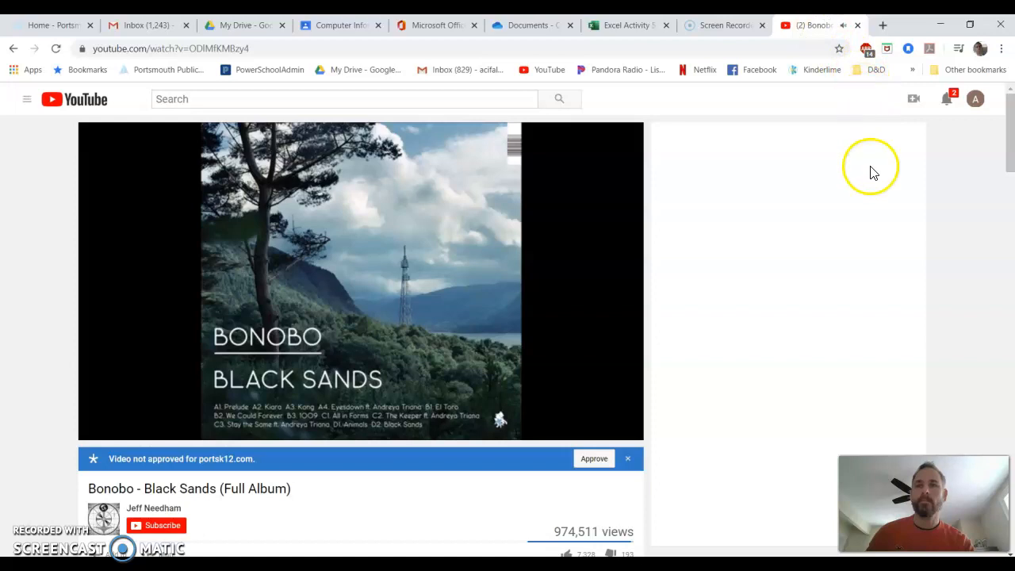
mouse_move(484, 351)
mouse_move(150, 430)
click(181, 429)
drag(181, 429, 162, 429)
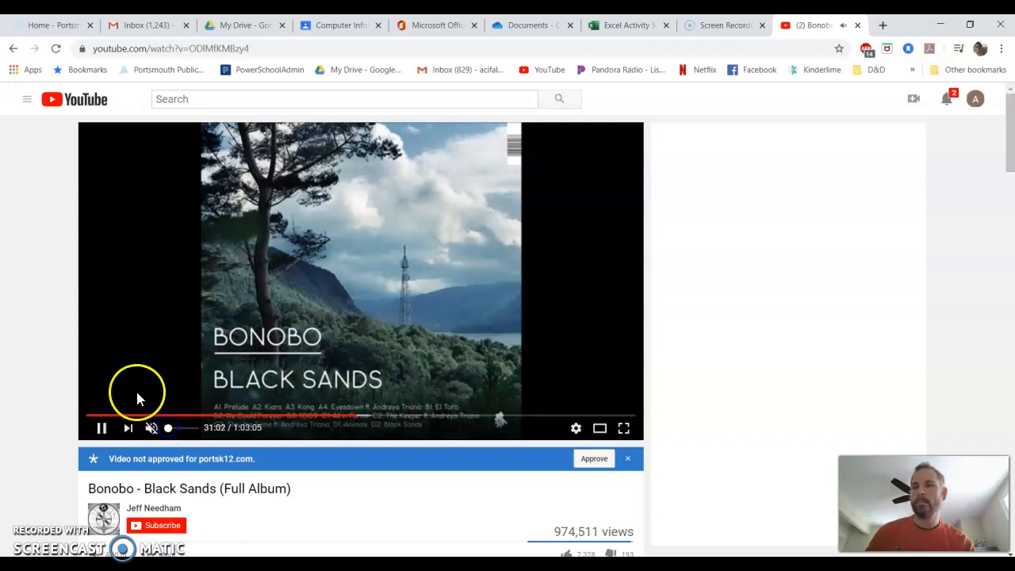
click(101, 429)
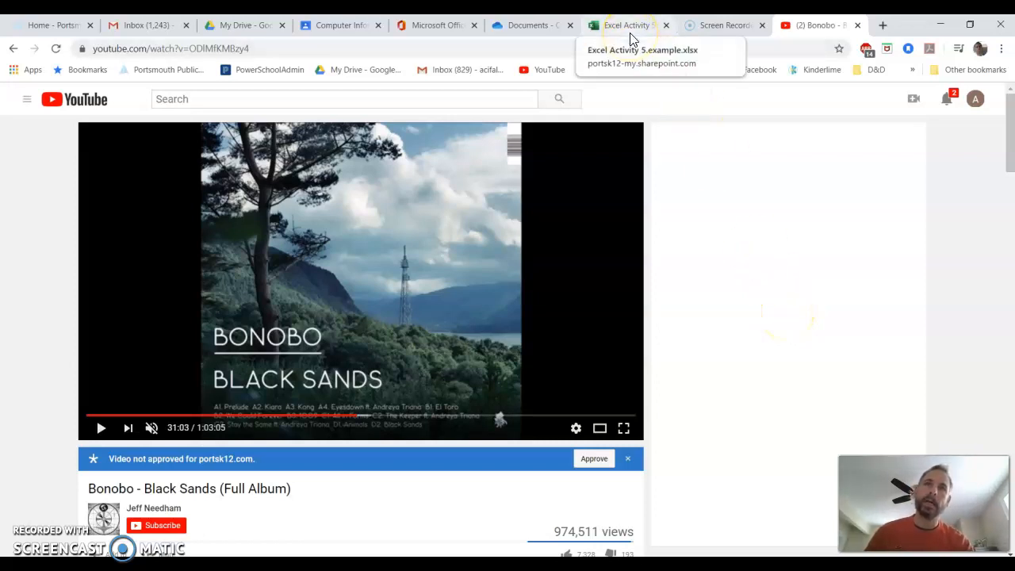
Bring up the Excel Activity 5.example workbook after visiting the Google Classroom and Office 365 home pages
click(358, 36)
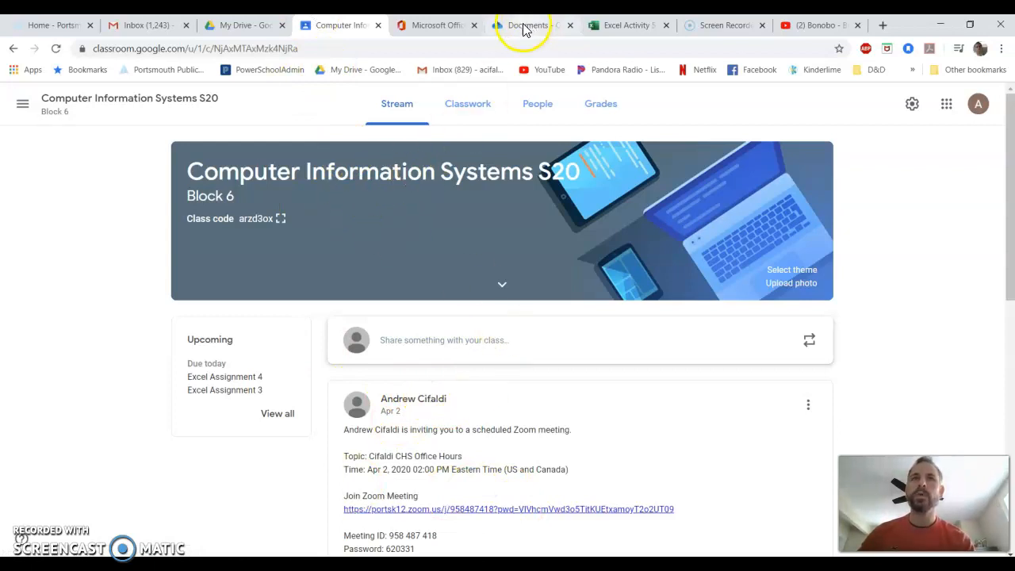
click(437, 24)
scroll(437, 356, up, 5)
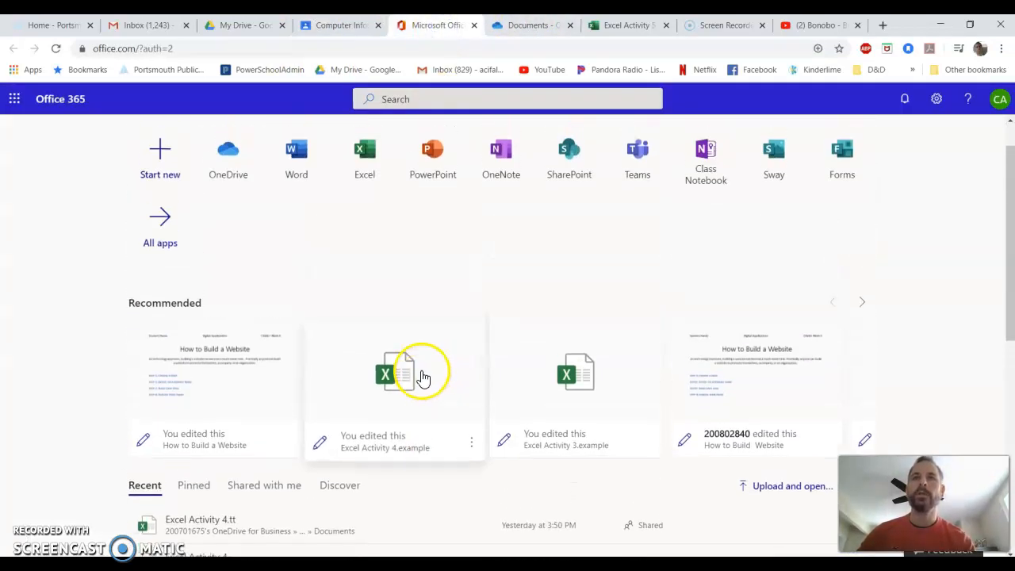
scroll(422, 376, up, 1)
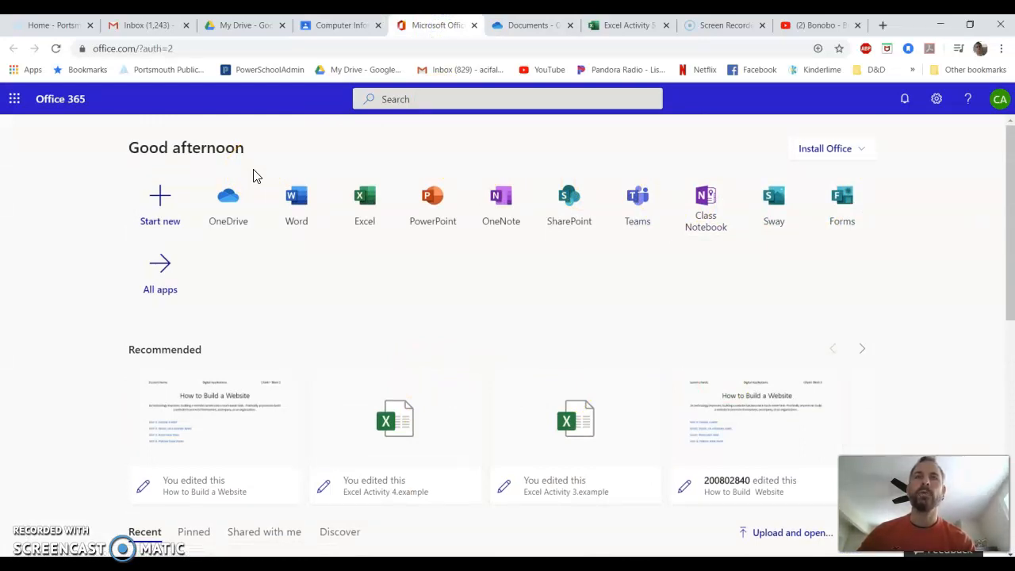
click(627, 25)
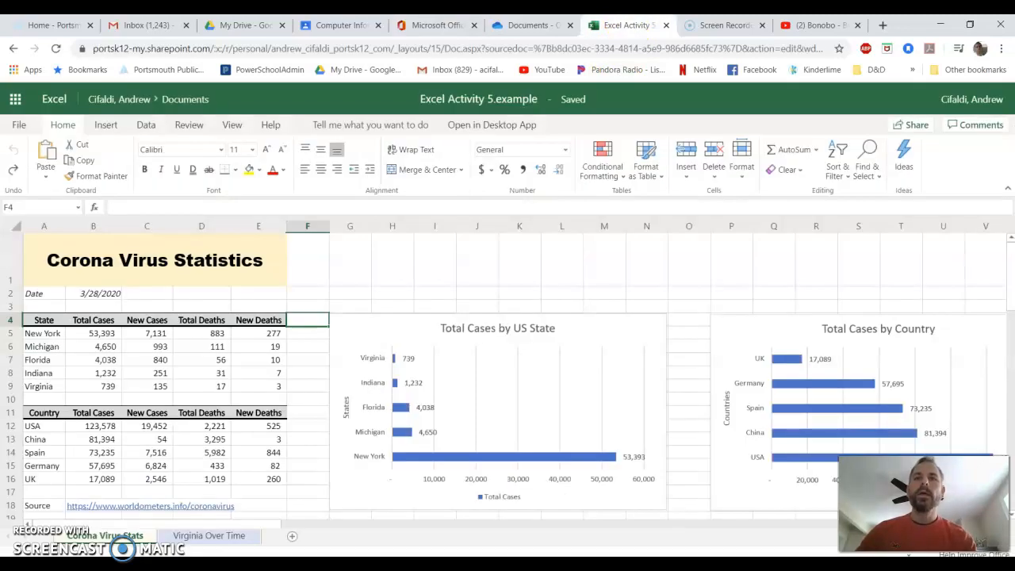
click(494, 267)
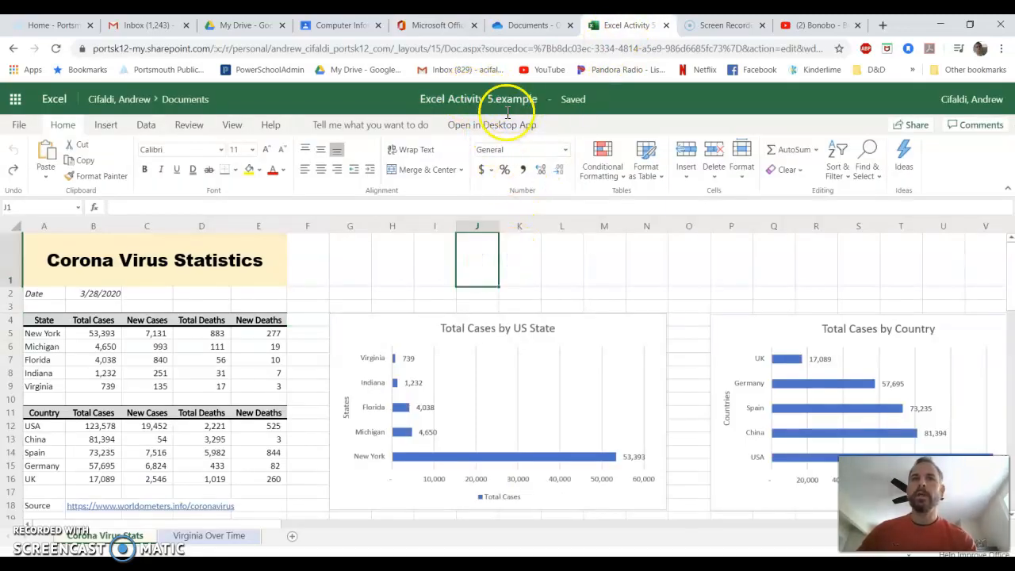
click(421, 294)
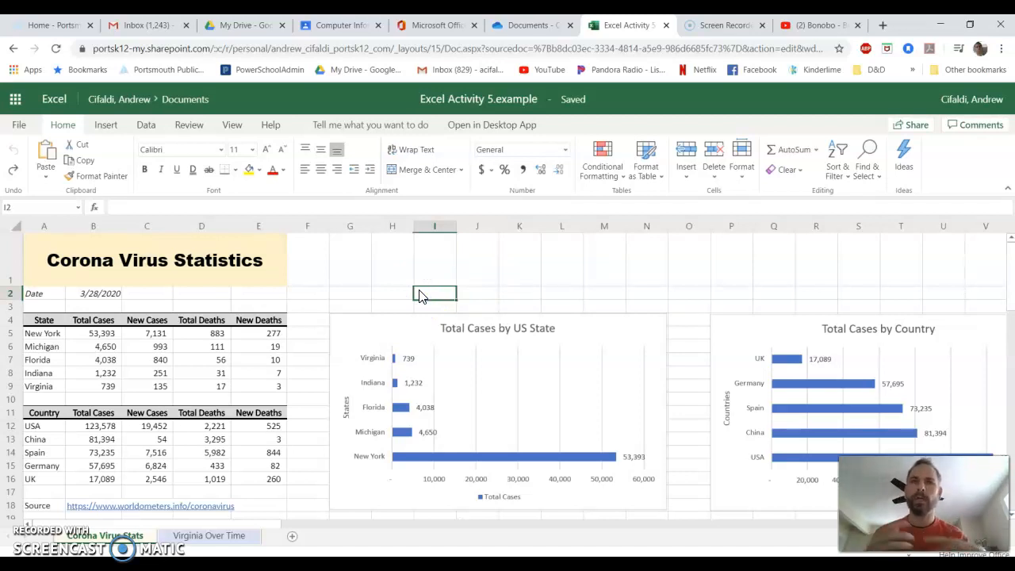
click(21, 126)
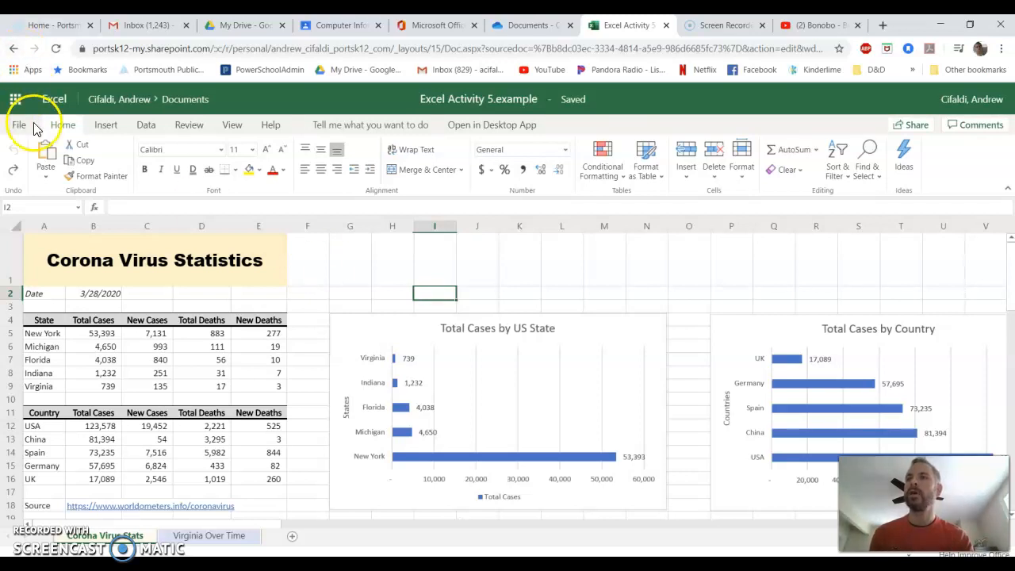
click(22, 222)
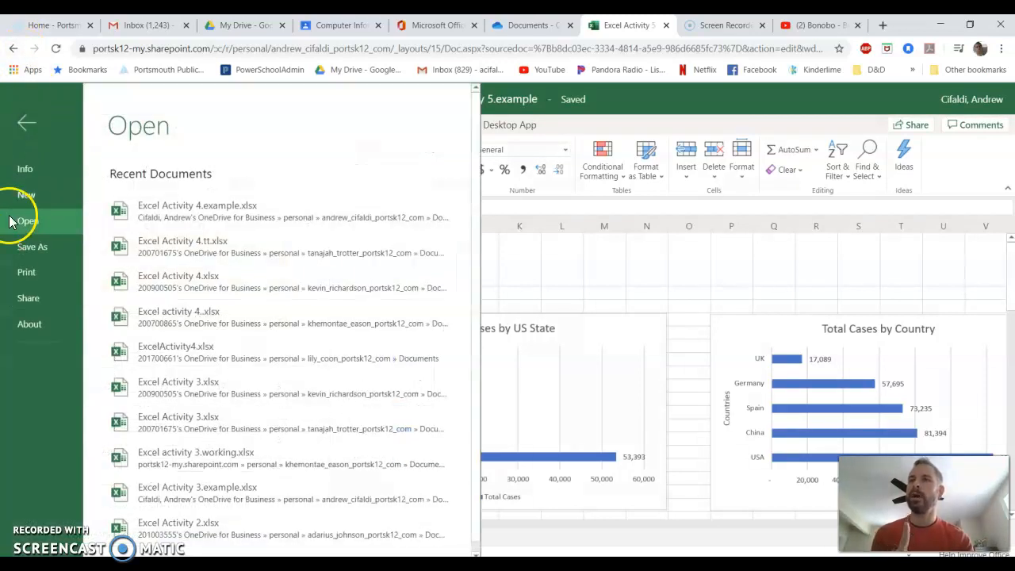
click(16, 246)
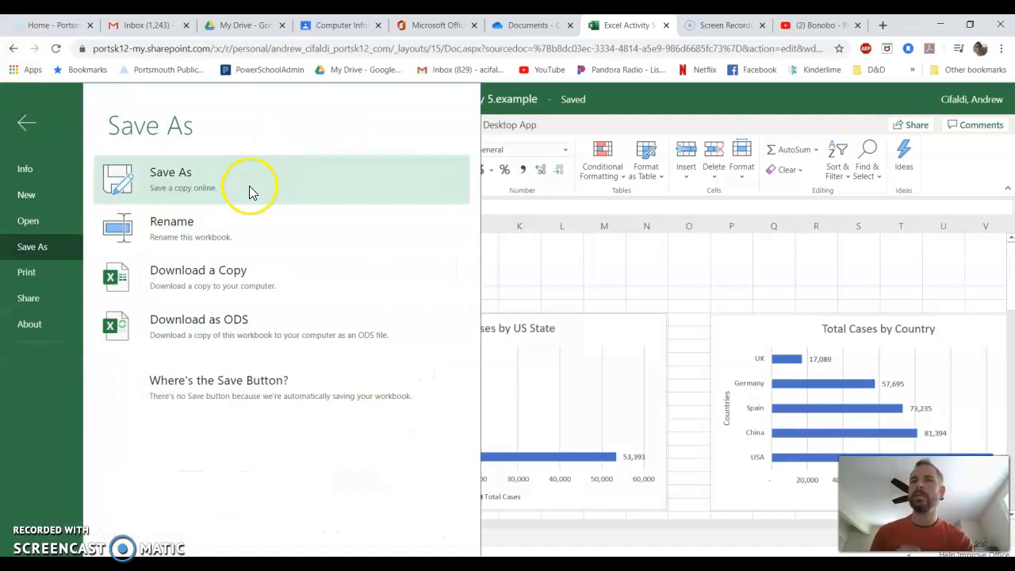
click(250, 189)
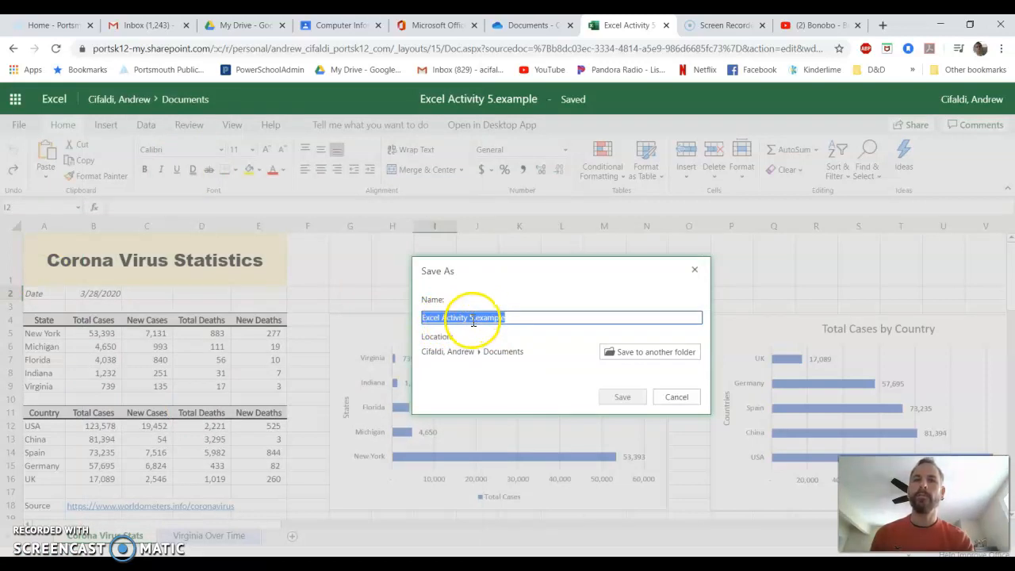
drag(519, 318, 405, 320)
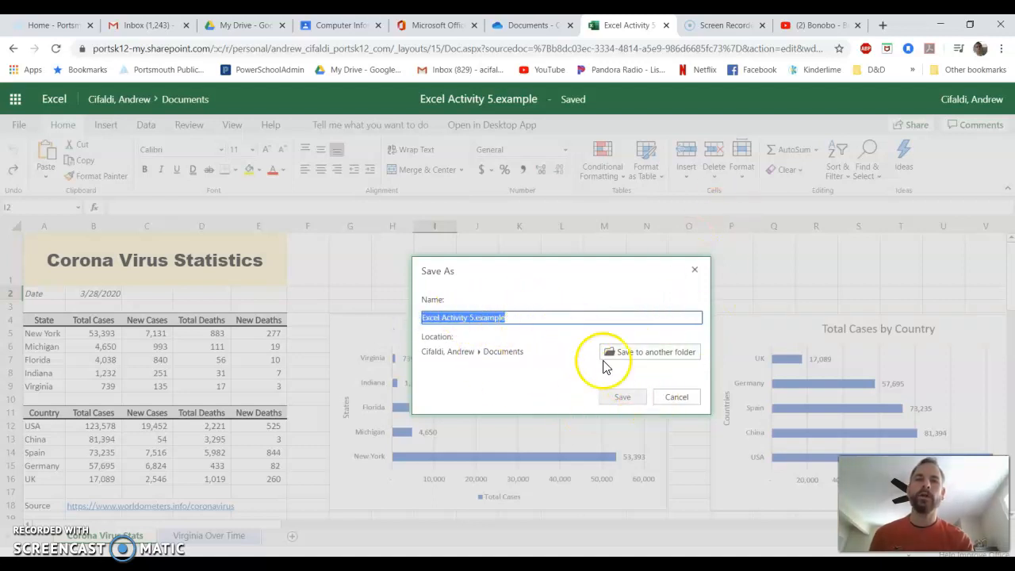
click(667, 395)
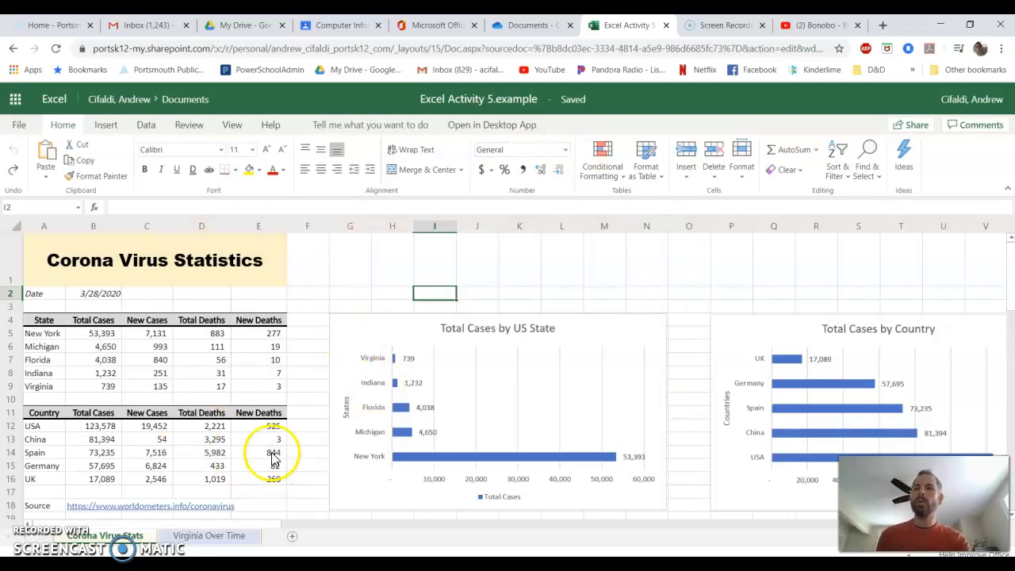
Review the daily case counts and the line chart across the full date range on the Virginia Over Time sheet
click(159, 426)
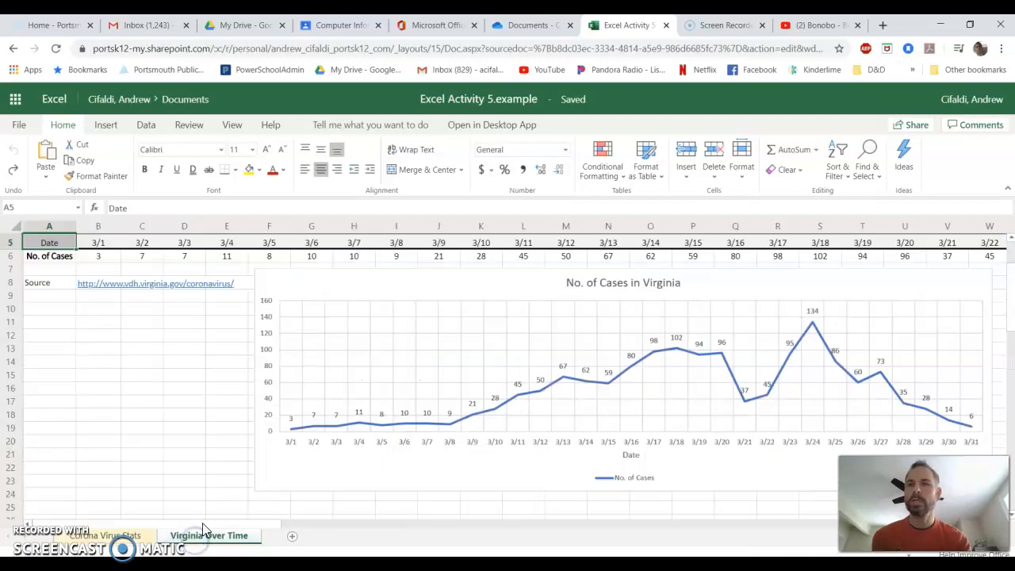
scroll(219, 472, up, 2)
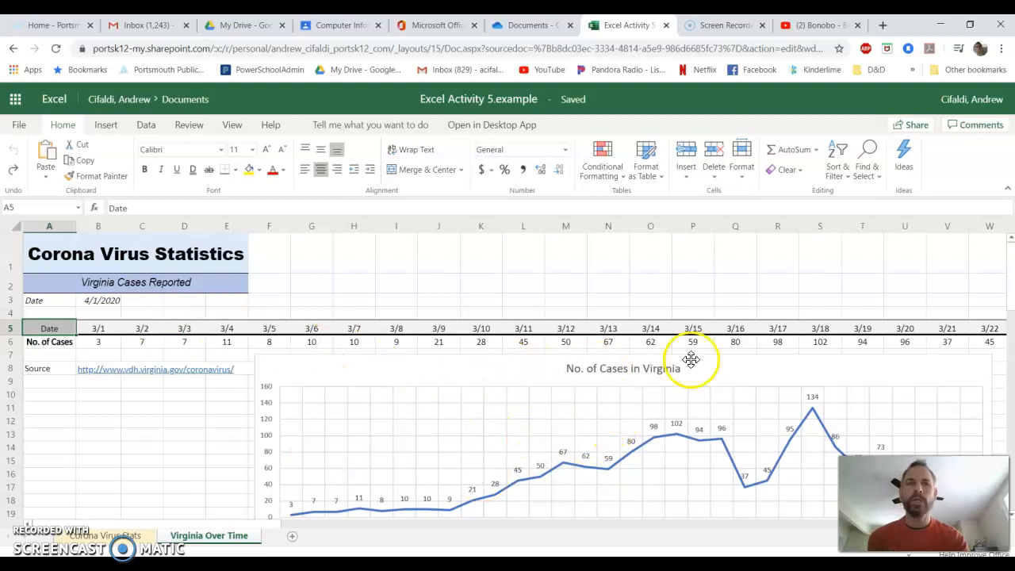
drag(273, 530, 374, 529)
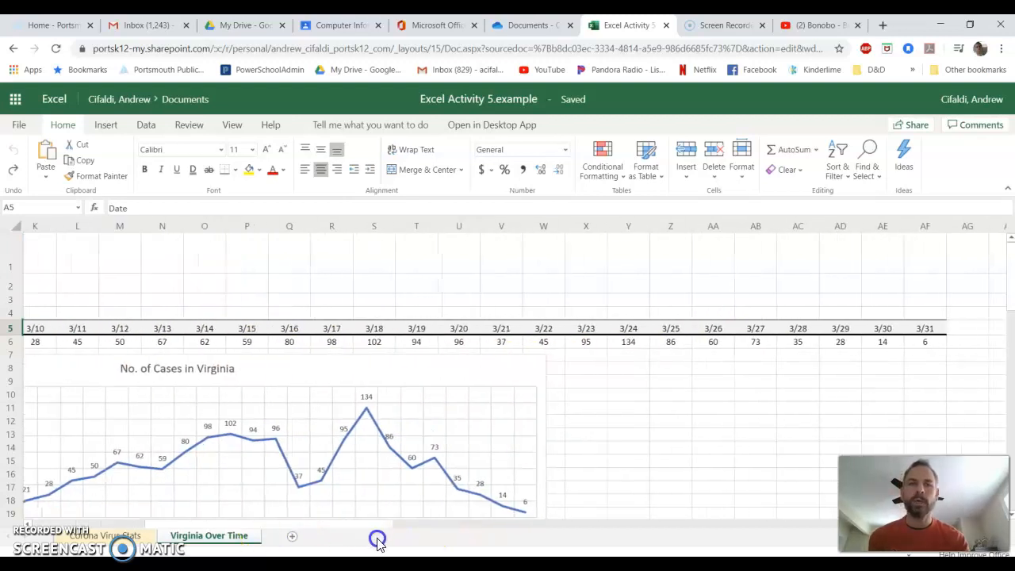
scroll(405, 500, down, 1)
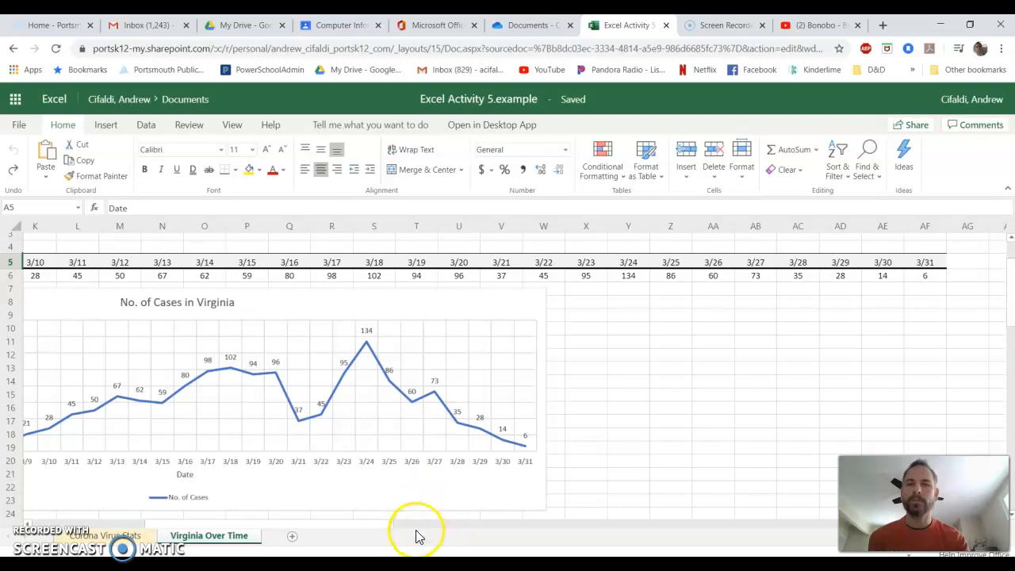
drag(381, 525, 281, 492)
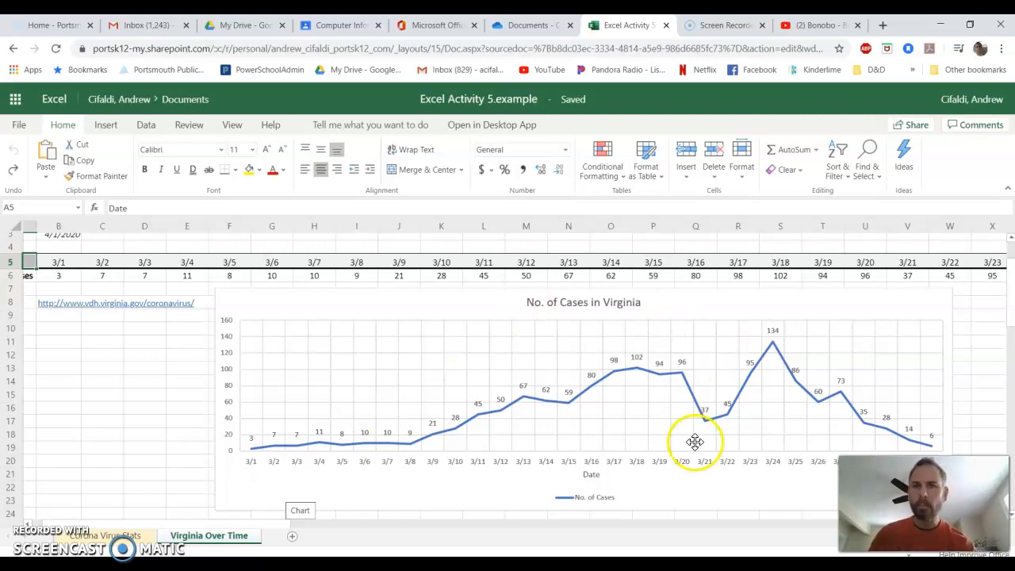
On the Corona Virus Stats sheet, insert two blank rows at row 10, directly below the Virginia row of the state table
click(103, 537)
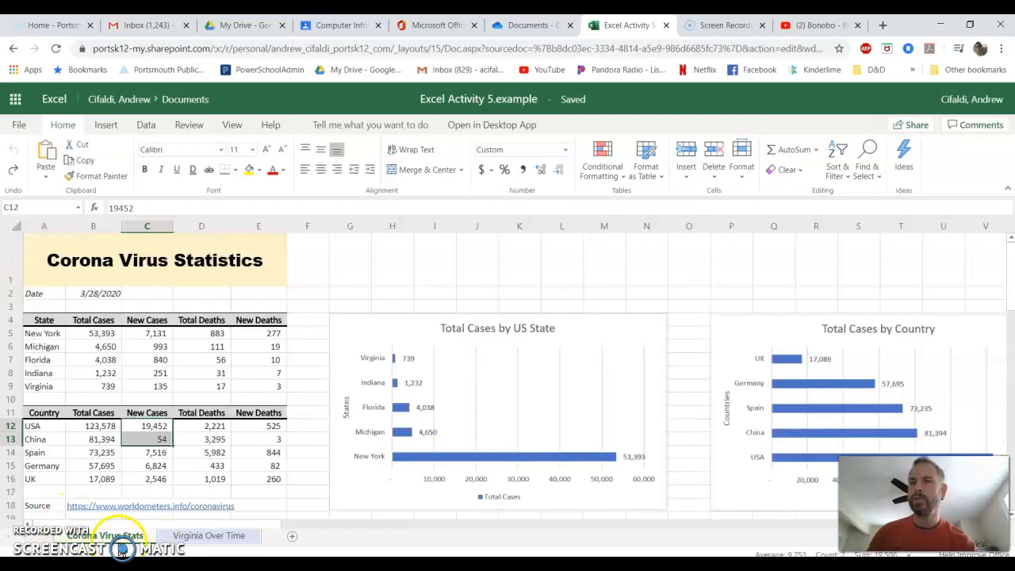
click(123, 536)
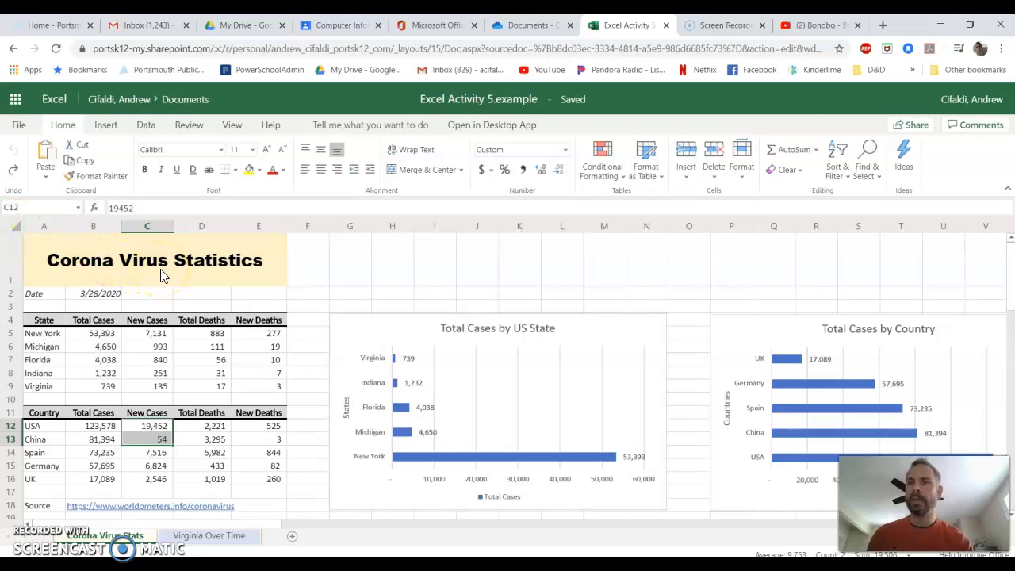
click(36, 386)
drag(41, 321, 252, 389)
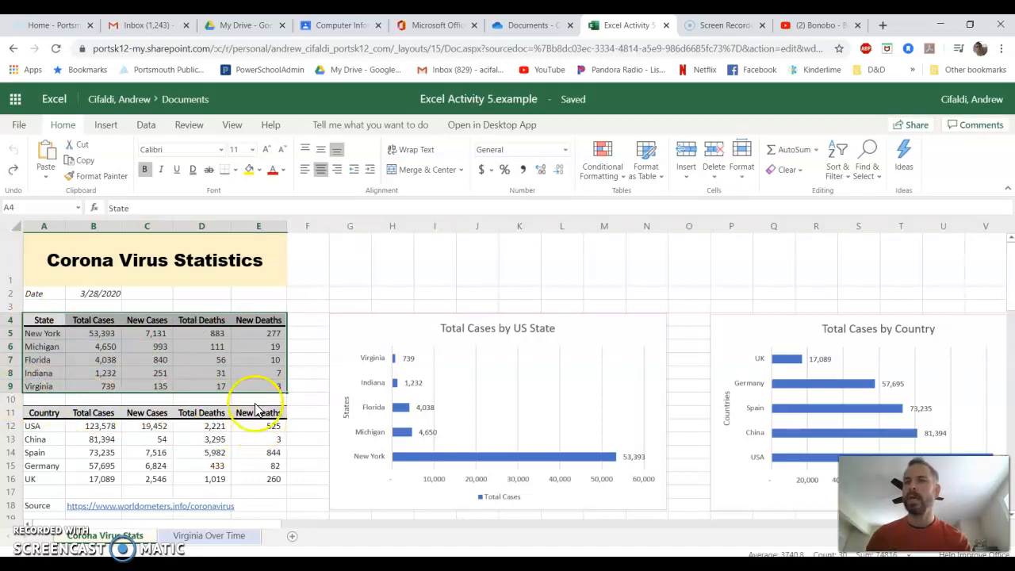
click(12, 399)
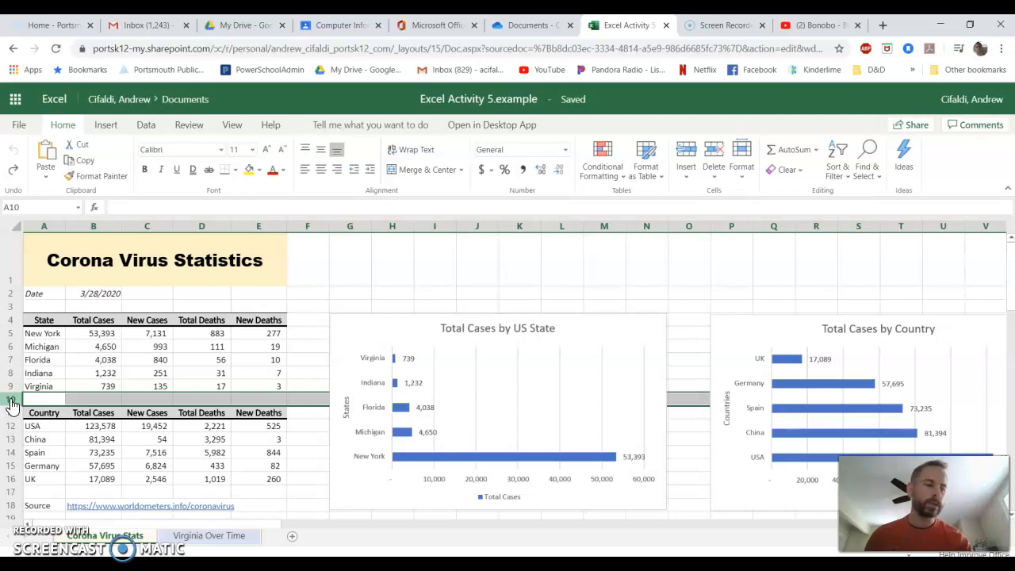
right_click(12, 401)
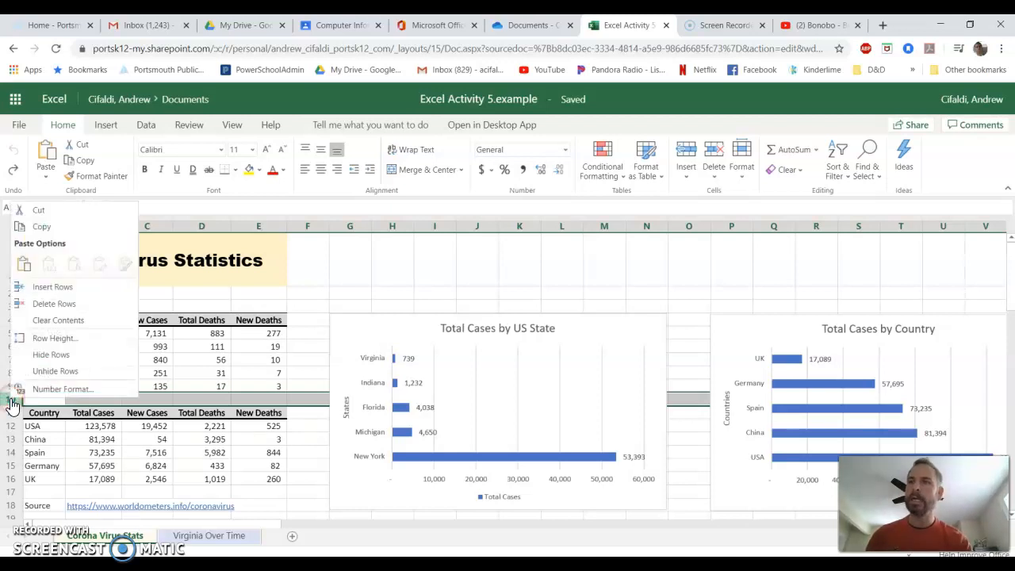
click(61, 290)
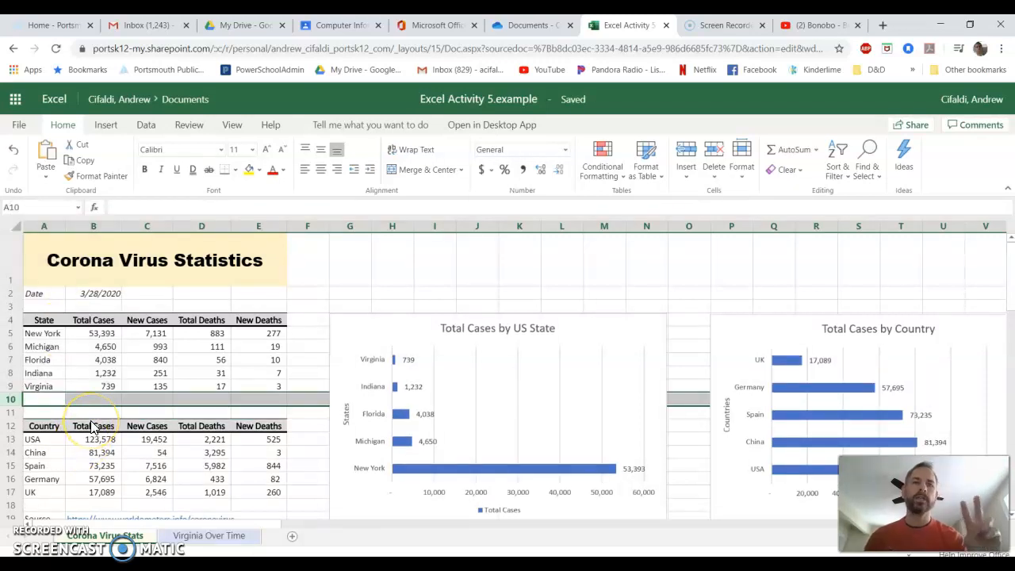
right_click(17, 405)
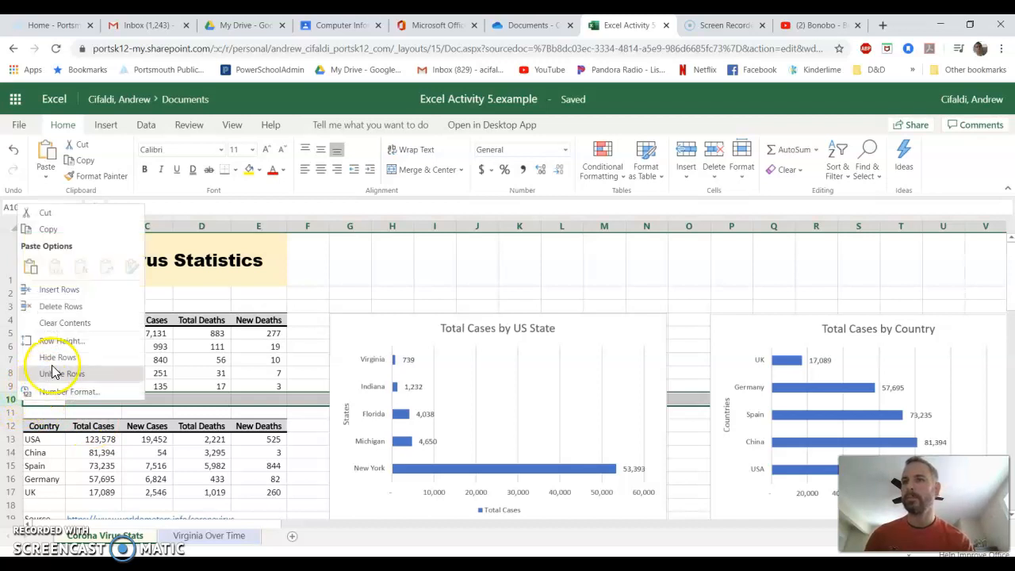
click(67, 300)
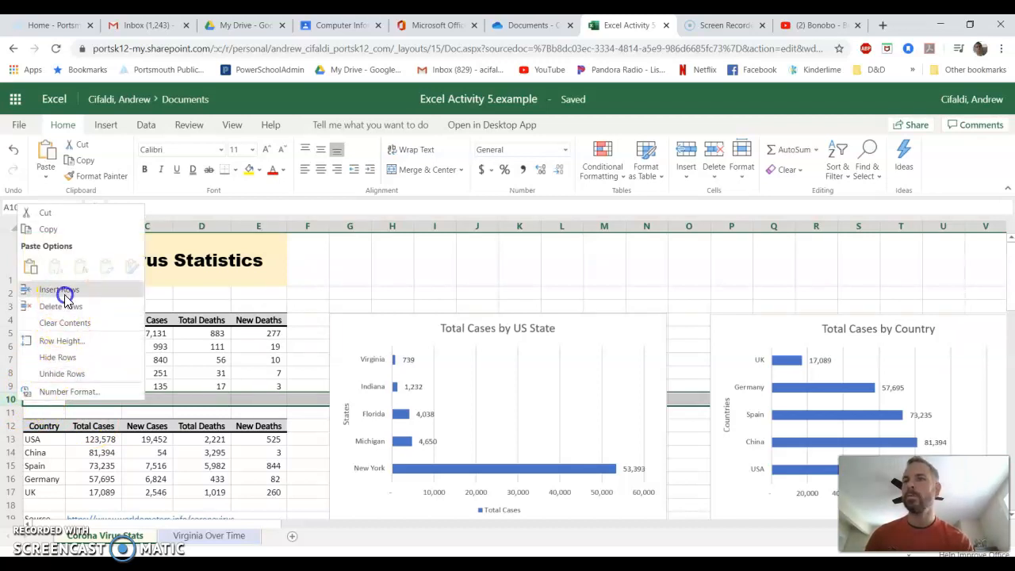
click(46, 407)
drag(45, 401, 254, 408)
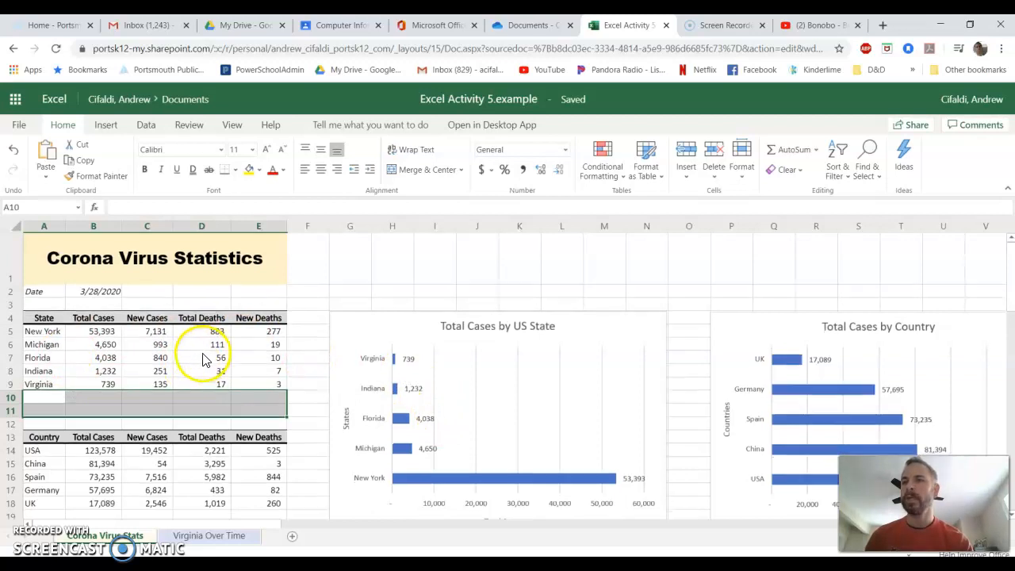
Insert two blank rows together at row 19, between the UK row of the country table and the source line
scroll(205, 372, down, 1)
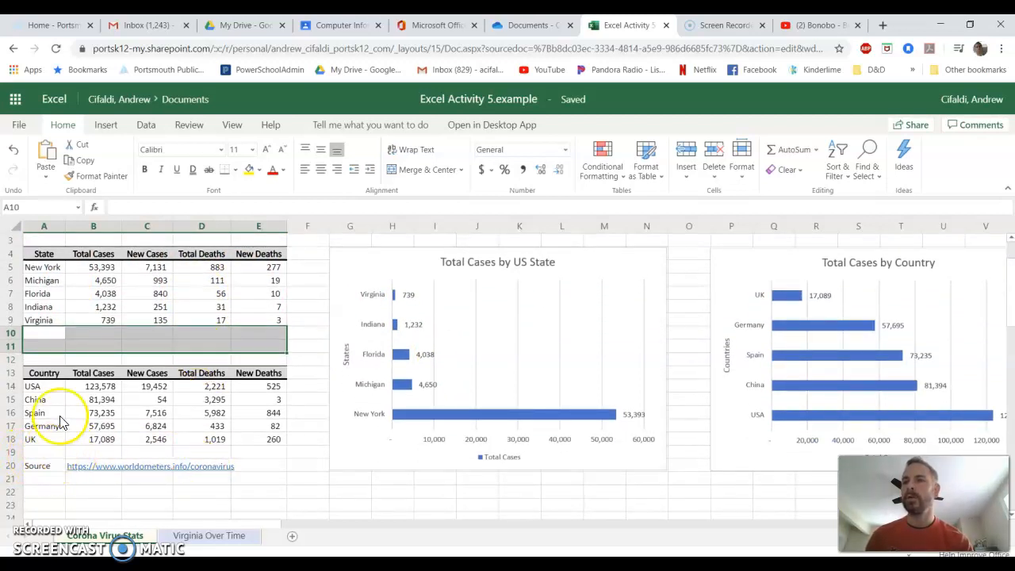
click(10, 453)
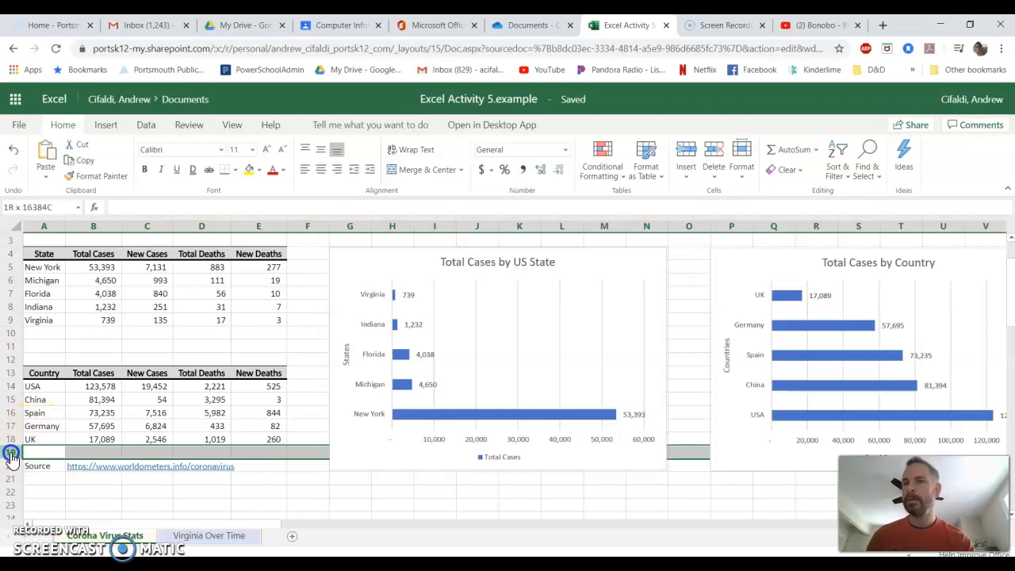
drag(10, 453, 11, 466)
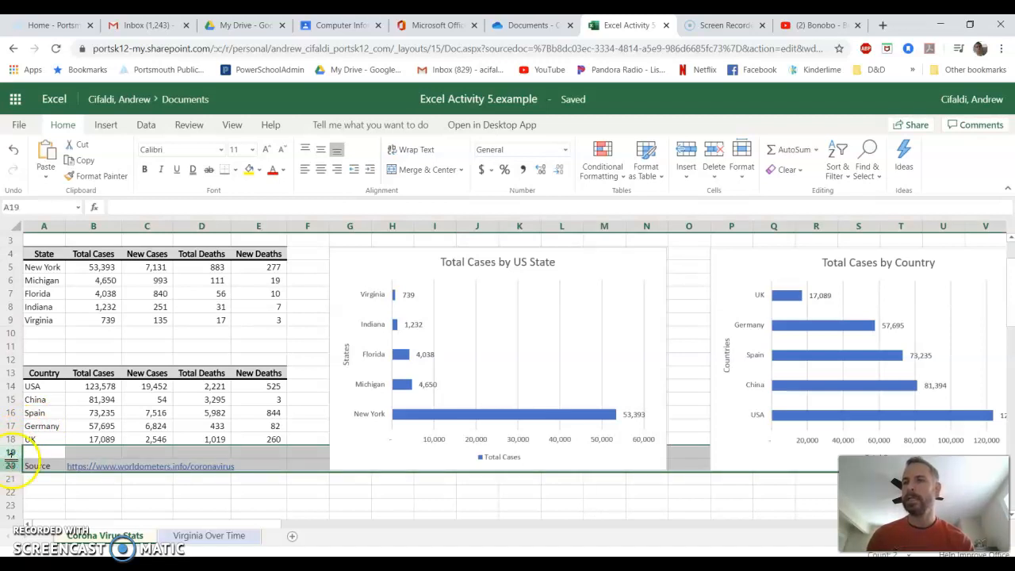
right_click(14, 460)
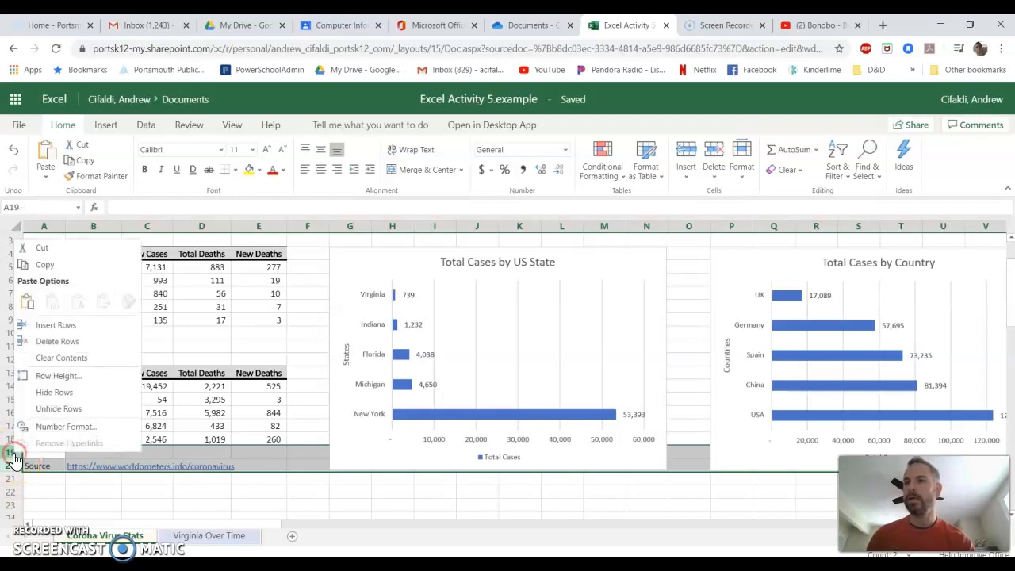
click(67, 331)
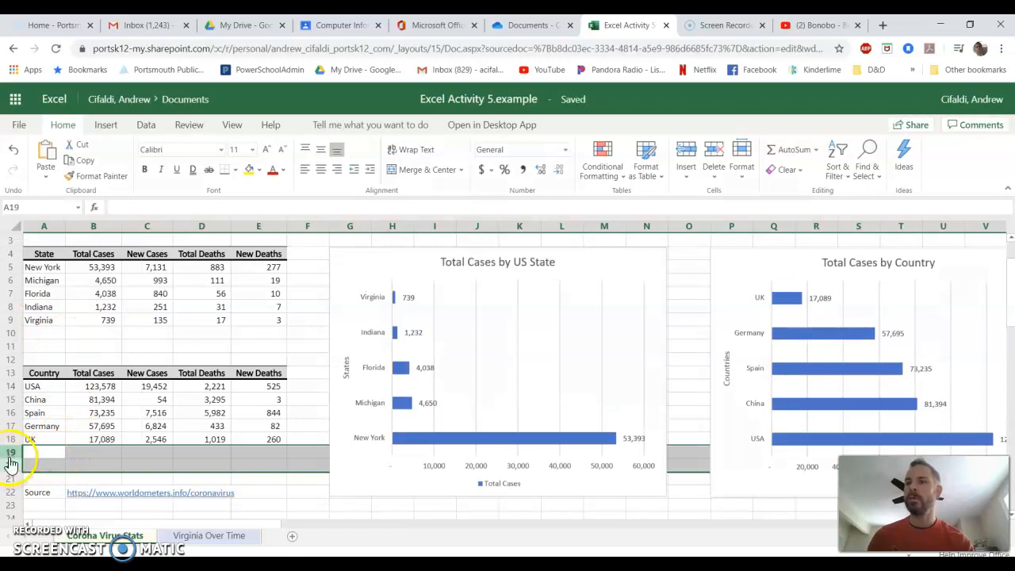
click(20, 467)
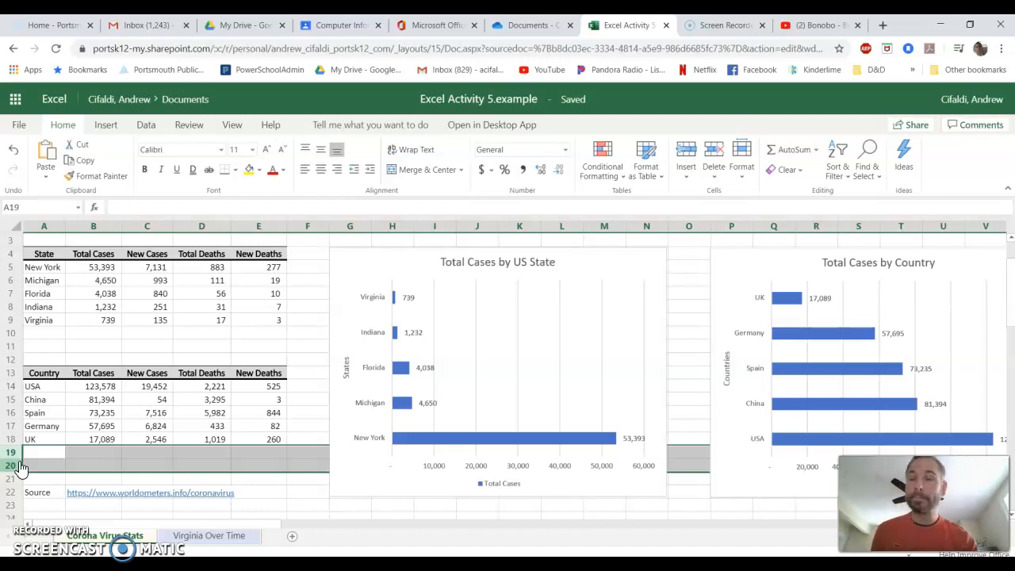
Label the two blank rows below Virginia in the state table as Totals in A10 and Average in A11
click(147, 413)
click(65, 334)
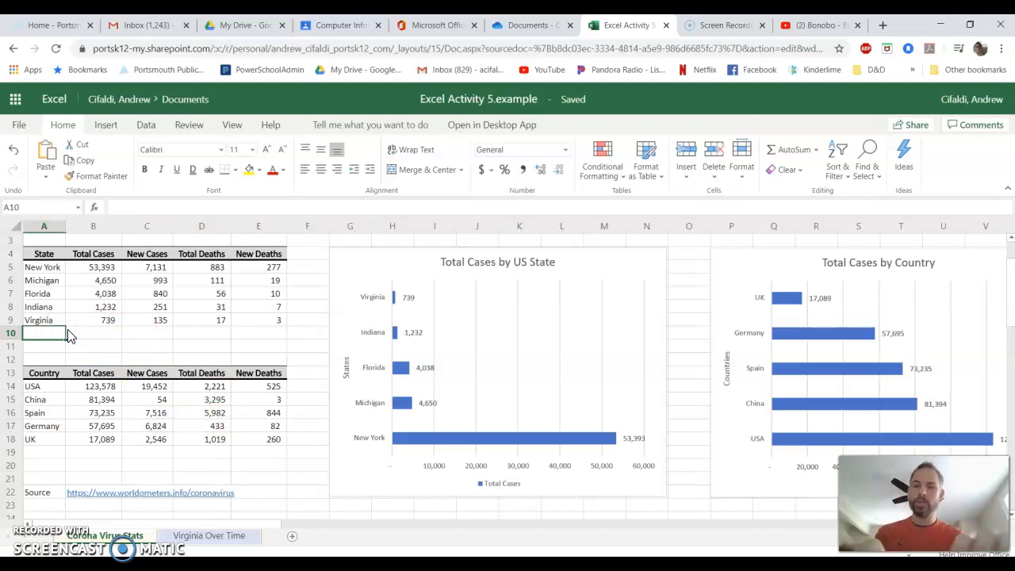
text(Tota)
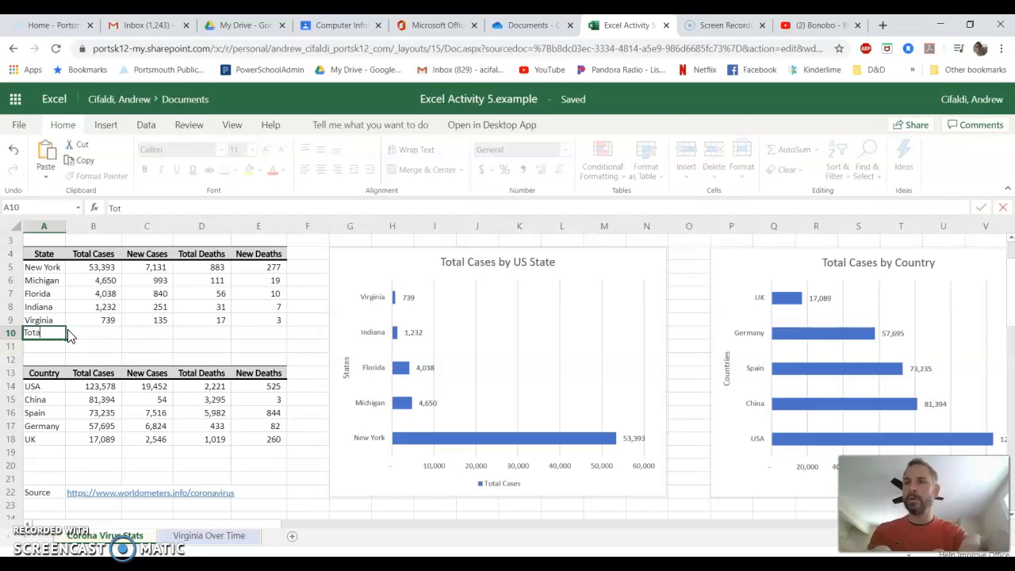
text(ls)
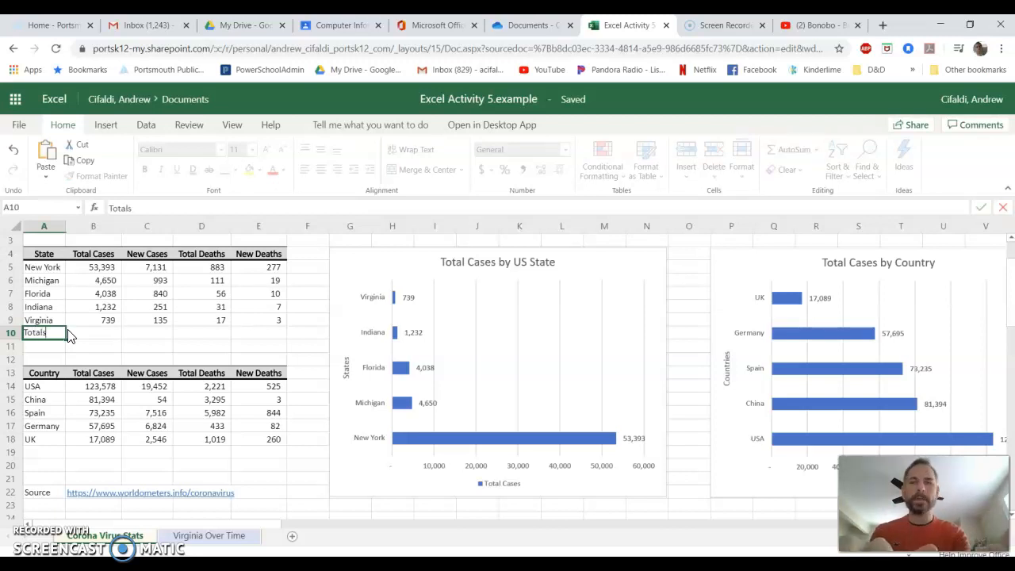
key(Return)
text(Average)
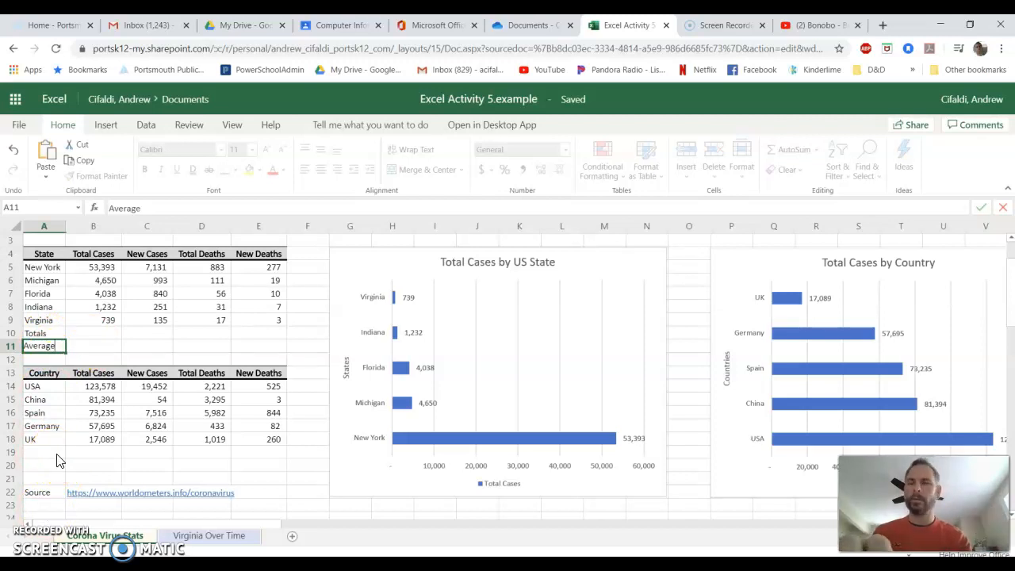
click(81, 351)
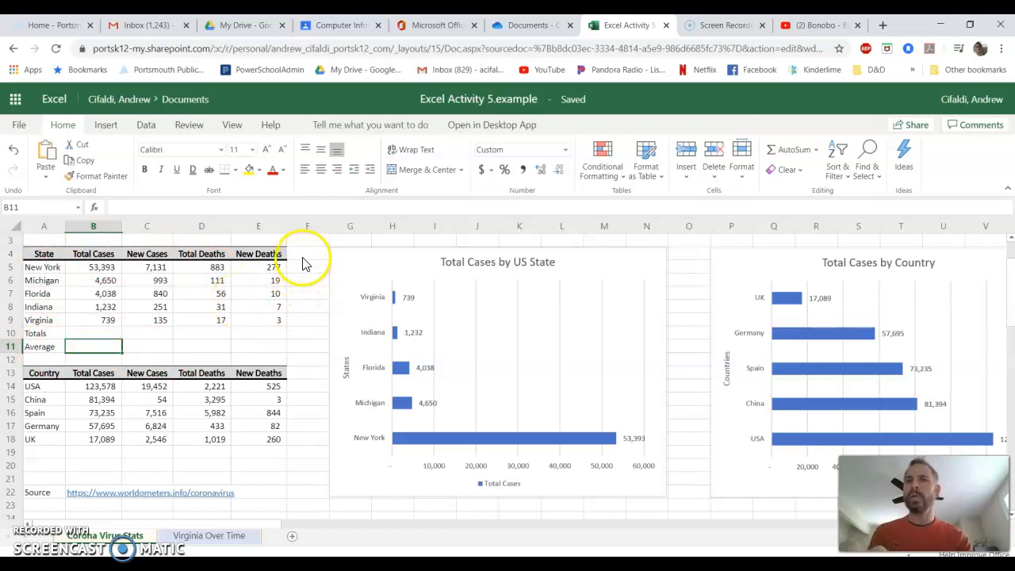
Move the Total Cases by US State chart to the right so that it starts at column H
drag(302, 254, 47, 254)
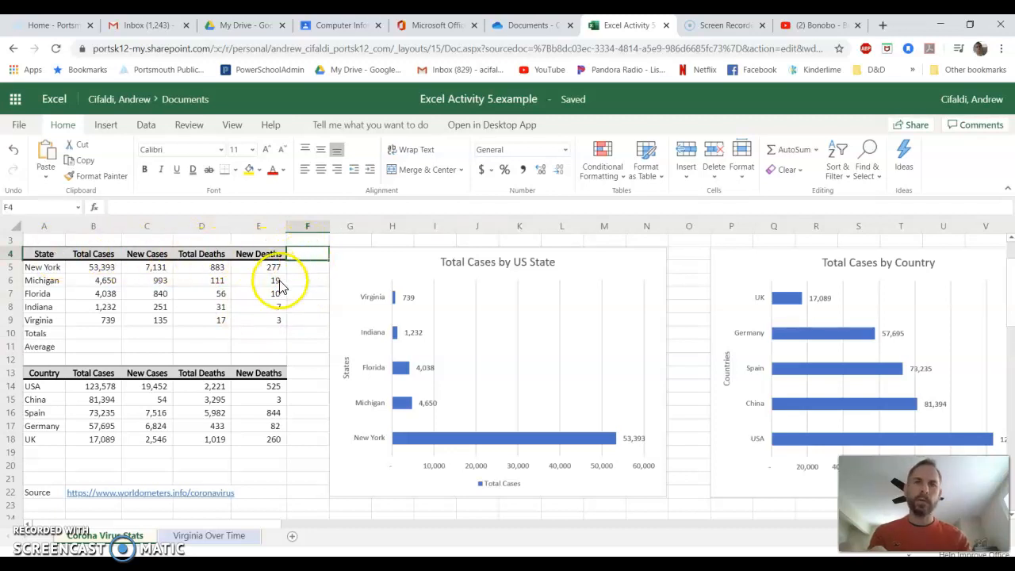
scroll(293, 293, up, 2)
scroll(299, 303, down, 2)
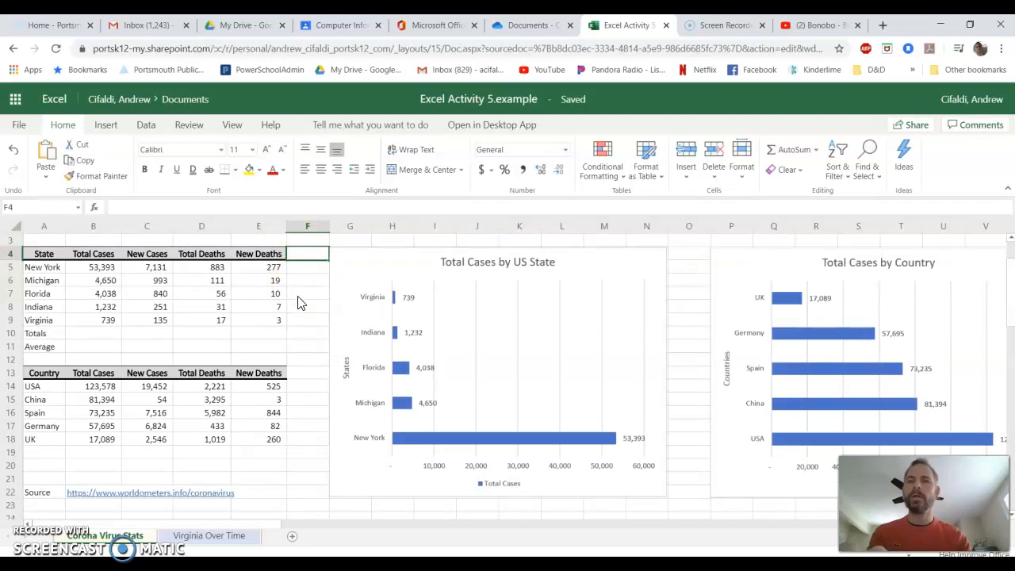
scroll(300, 303, up, 2)
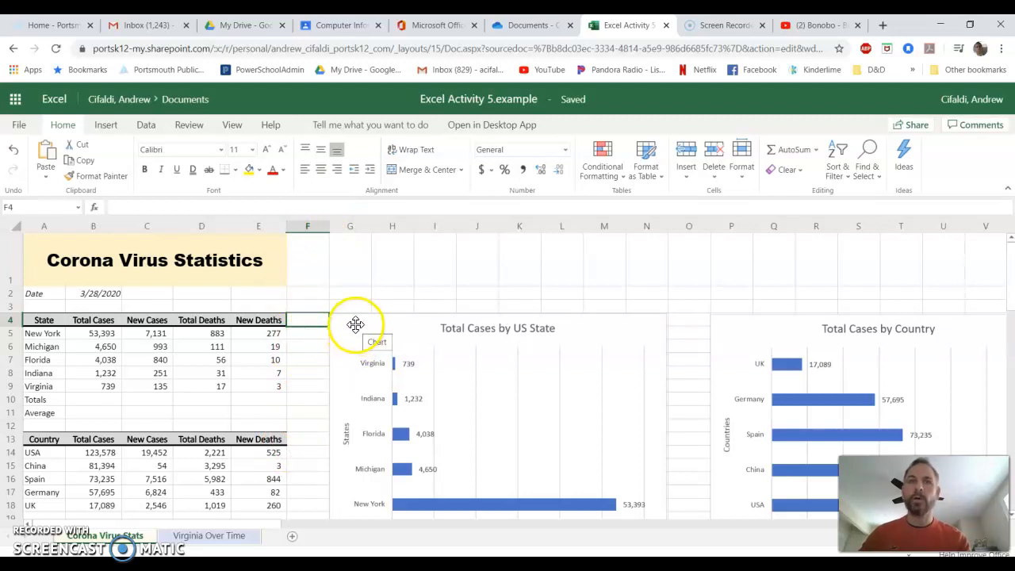
drag(355, 324, 396, 324)
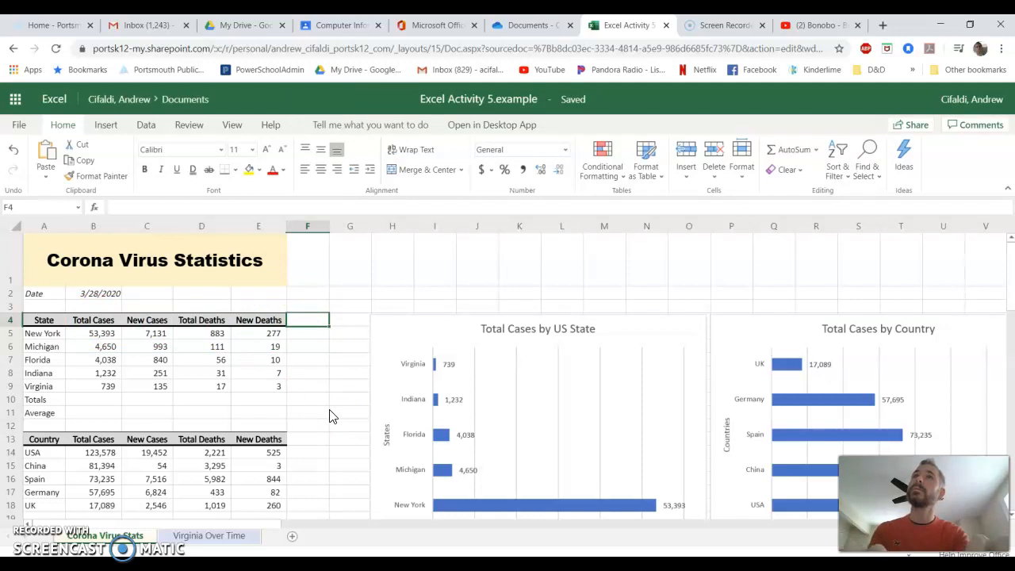
Enter Mortality Rate as a new header in F4 and widen column F to fit the text
text(Mo)
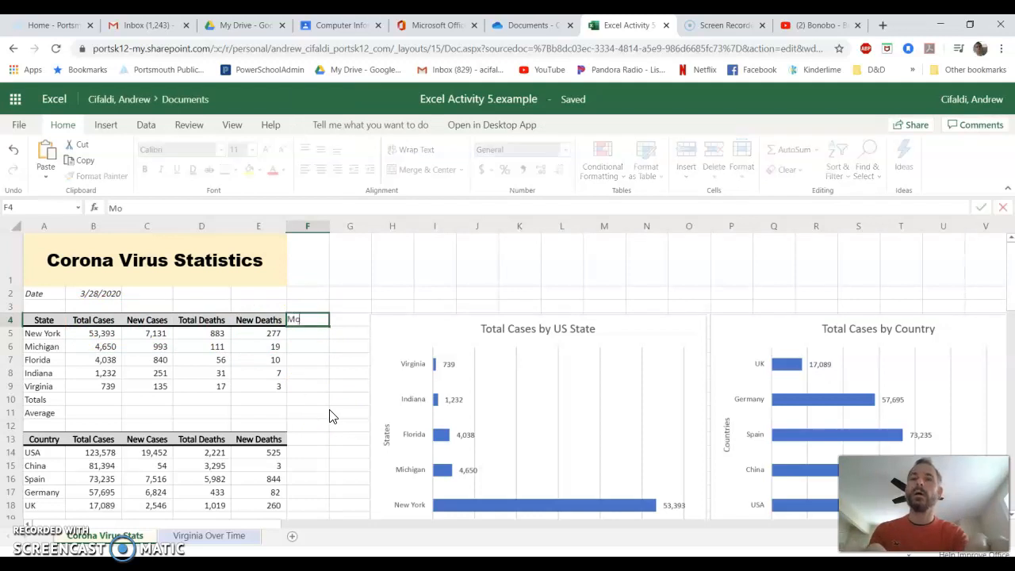
text(rtality Rate)
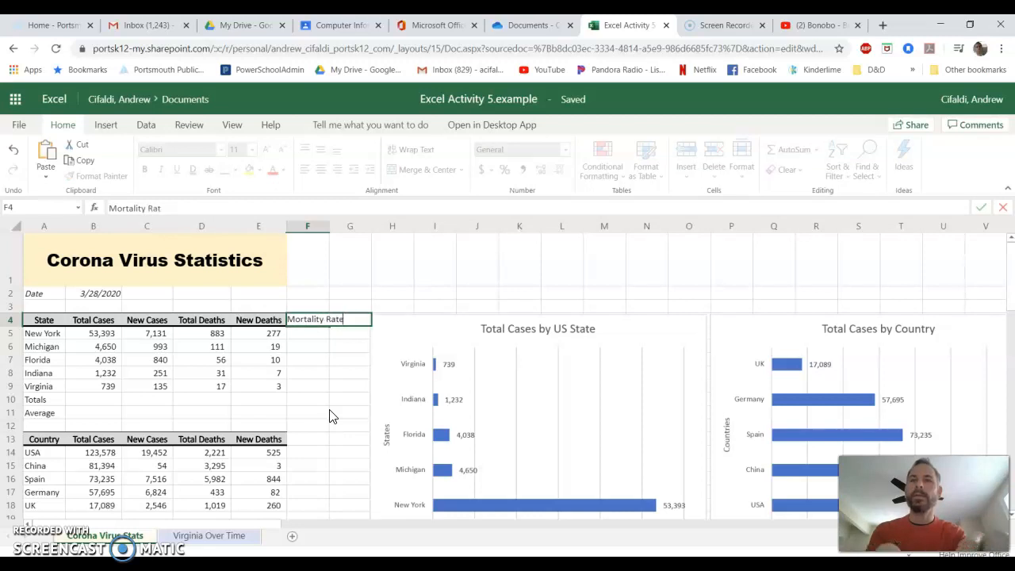
key(Return)
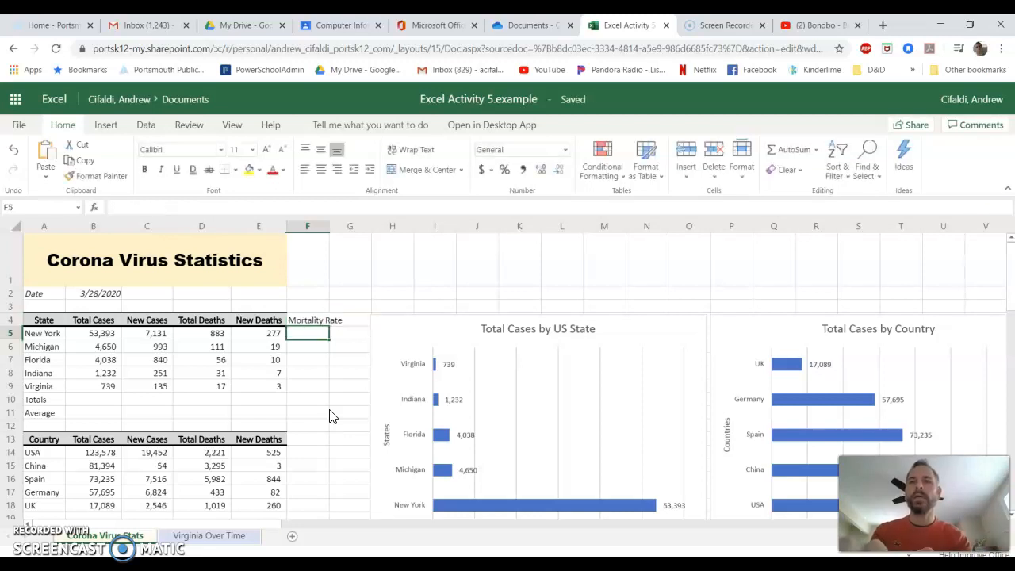
drag(330, 229, 354, 232)
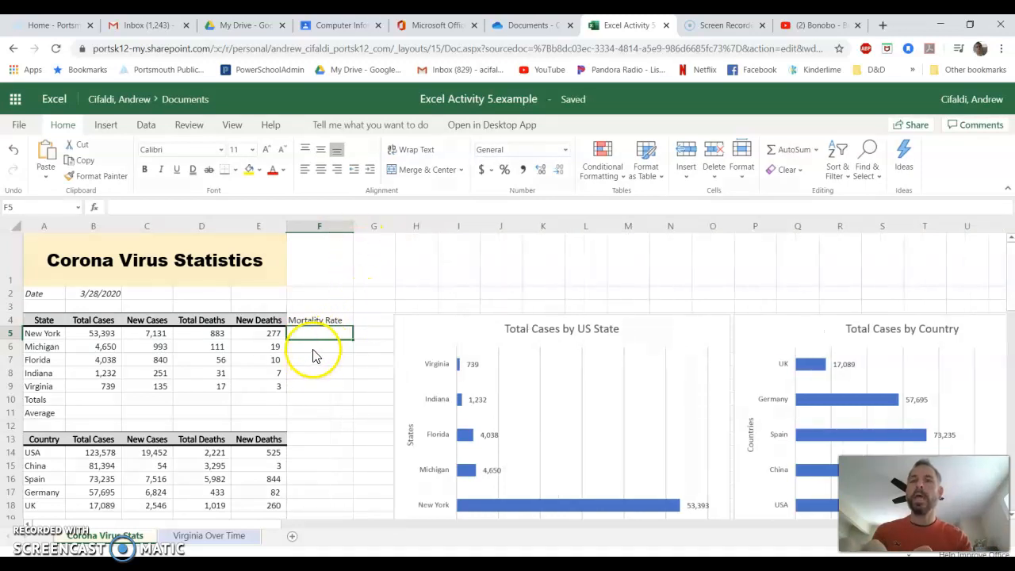
Try filling the New Deaths header from E4 across into F4, and undo the fill
click(316, 322)
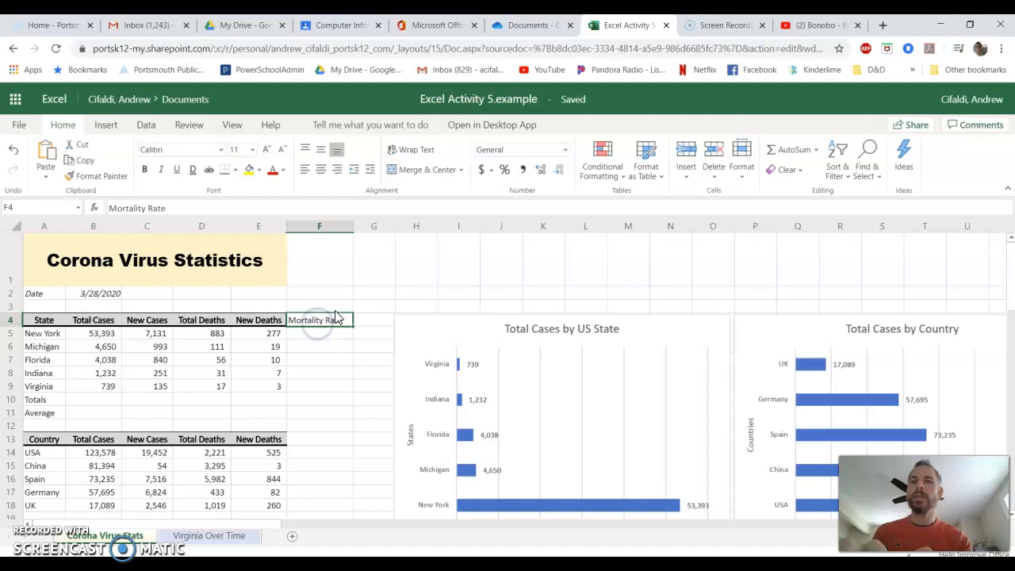
click(250, 316)
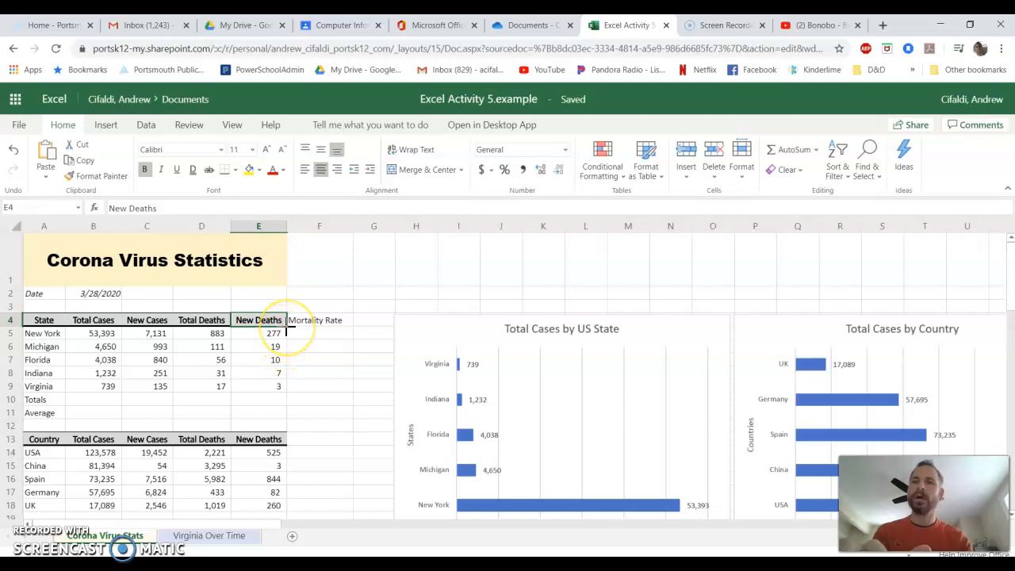
drag(286, 326, 337, 327)
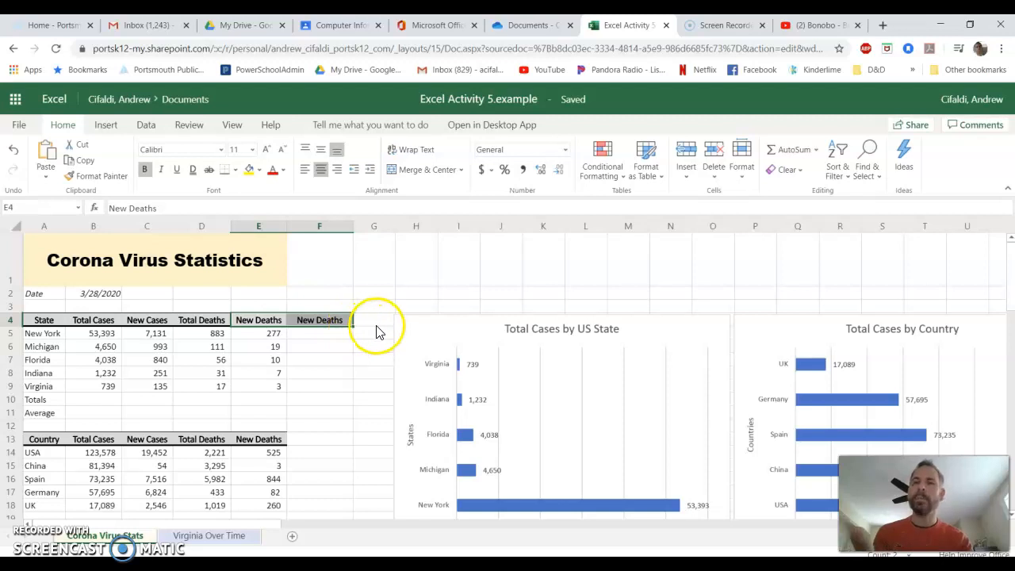
key(ctrl+z)
click(46, 176)
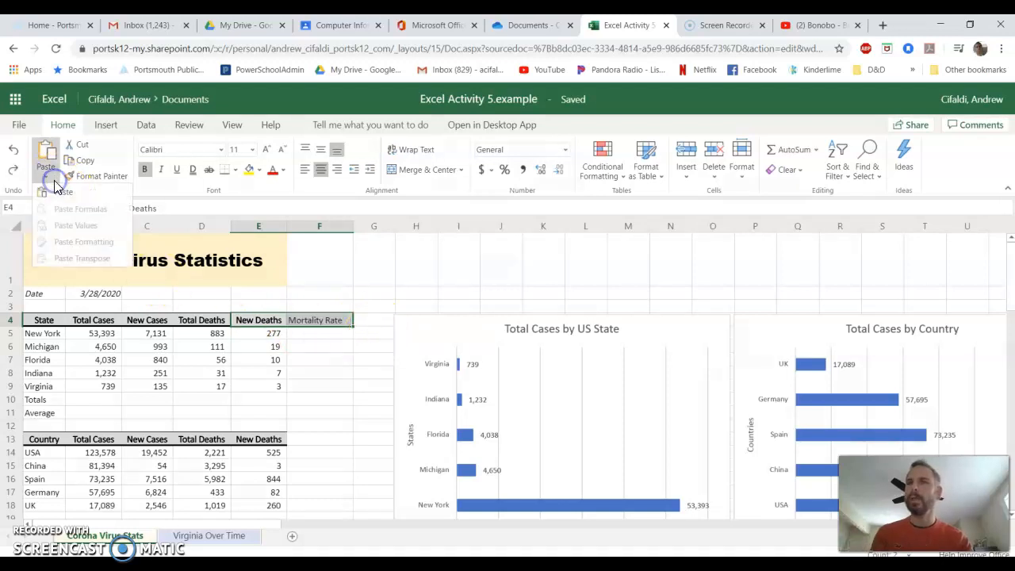
click(310, 346)
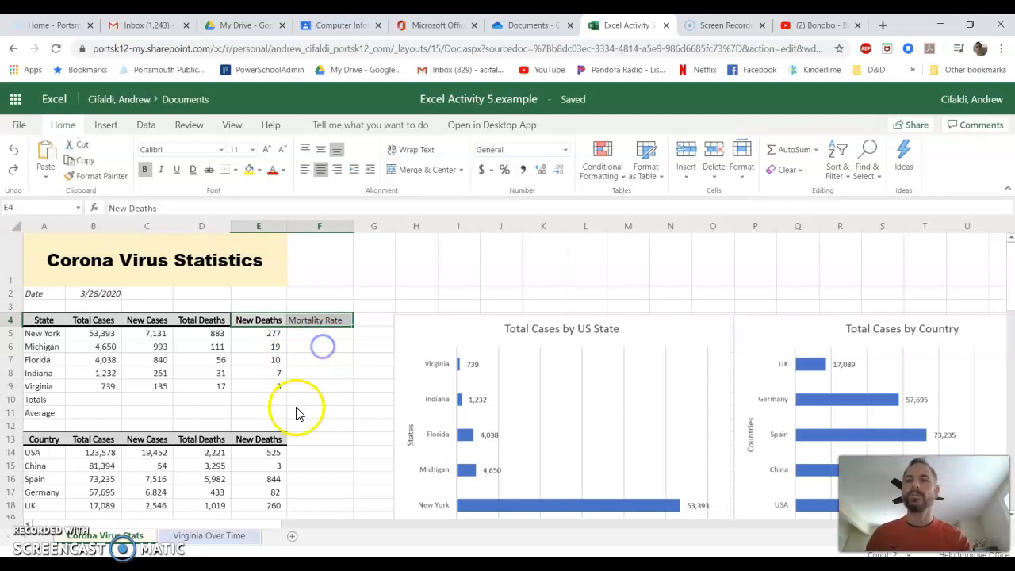
Copy the New Deaths header in E4 and paste only its formatting onto the Mortality Rate header in F4
click(251, 321)
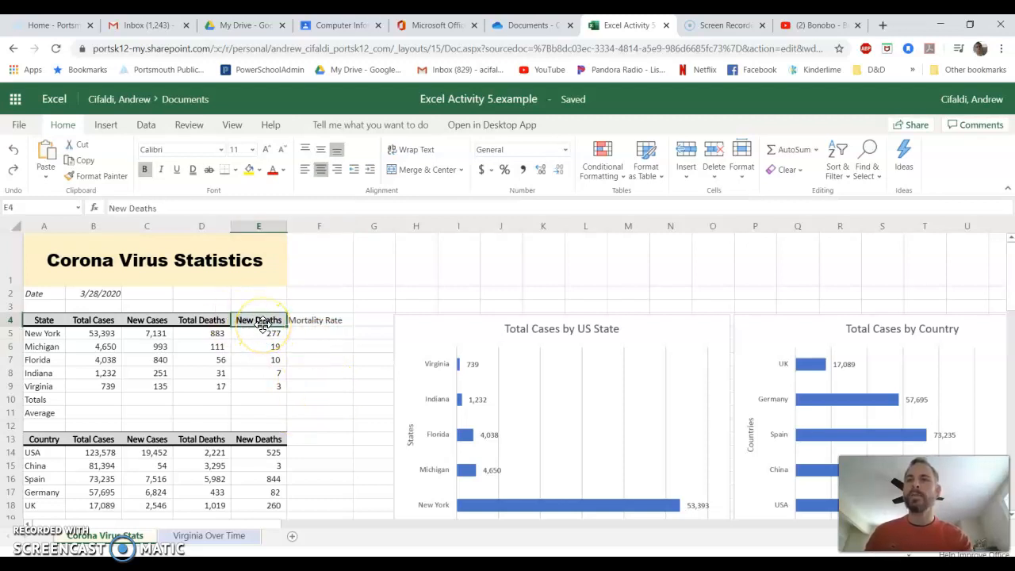
click(85, 161)
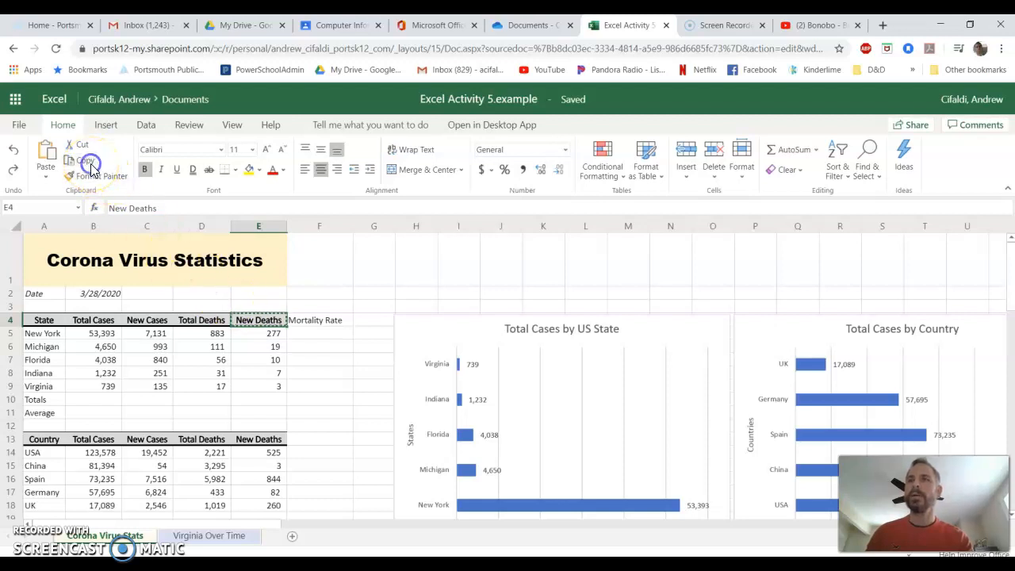
click(344, 322)
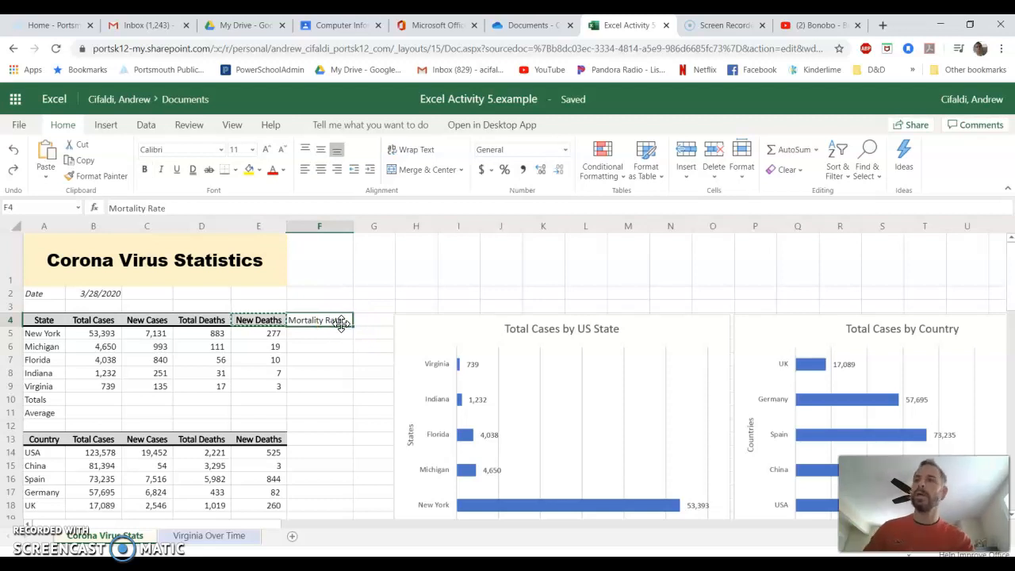
click(45, 151)
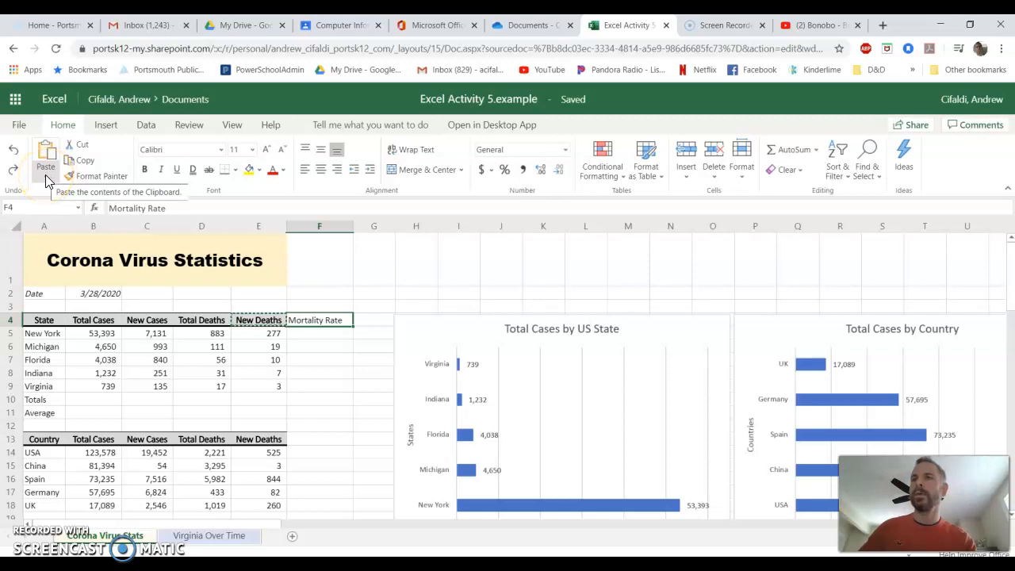
click(46, 175)
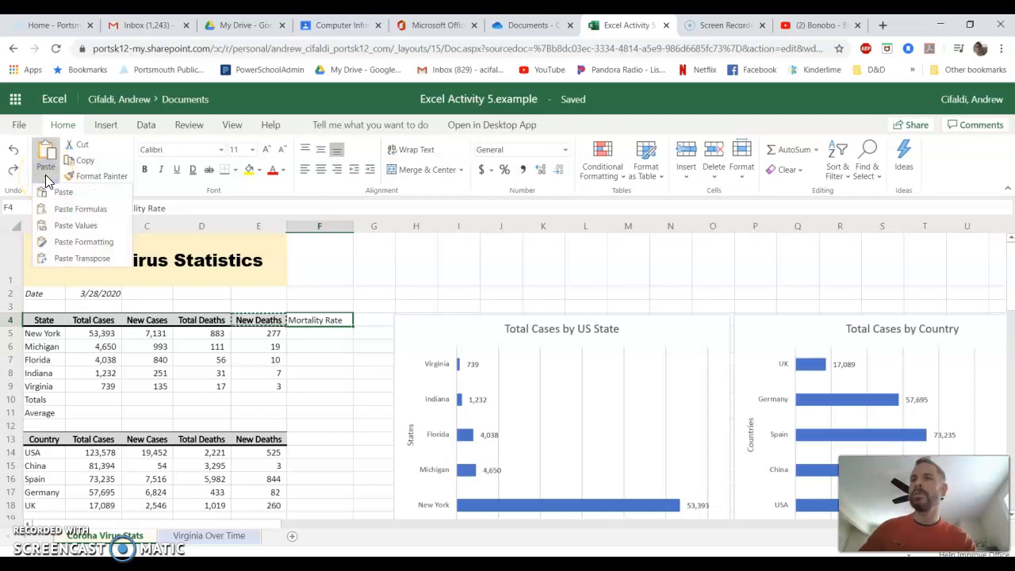
click(64, 230)
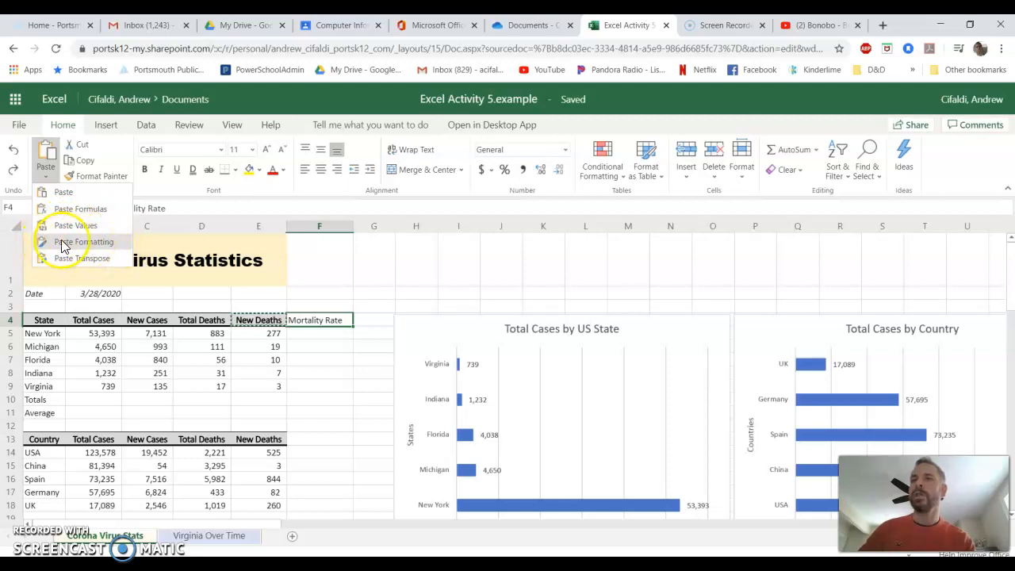
click(88, 248)
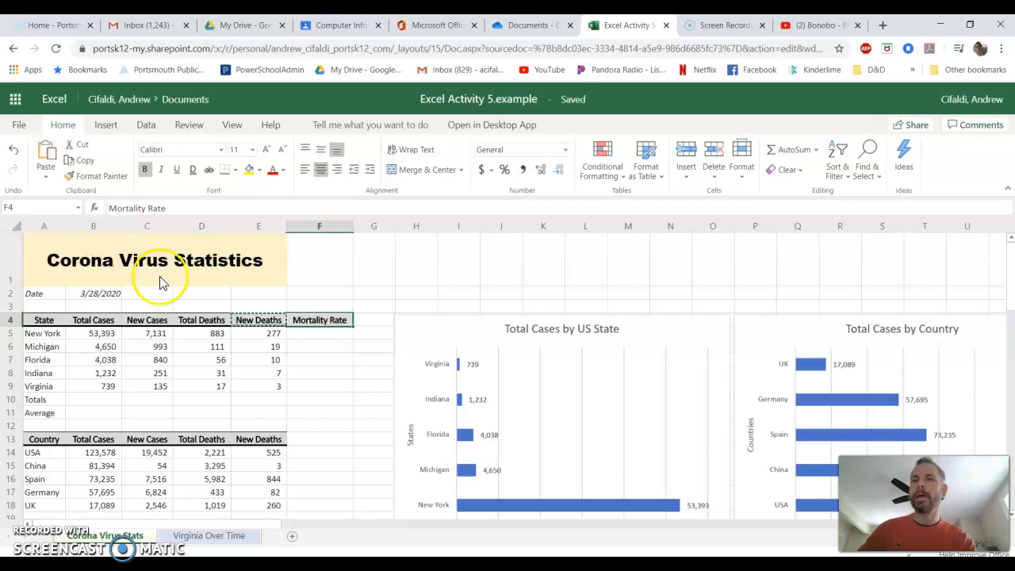
click(309, 321)
click(334, 346)
click(335, 320)
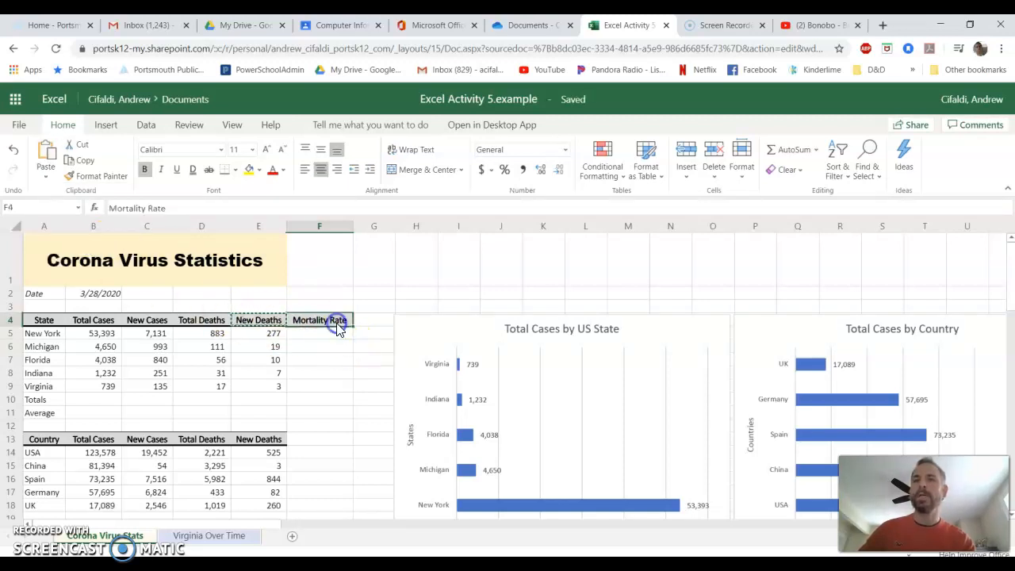
click(260, 321)
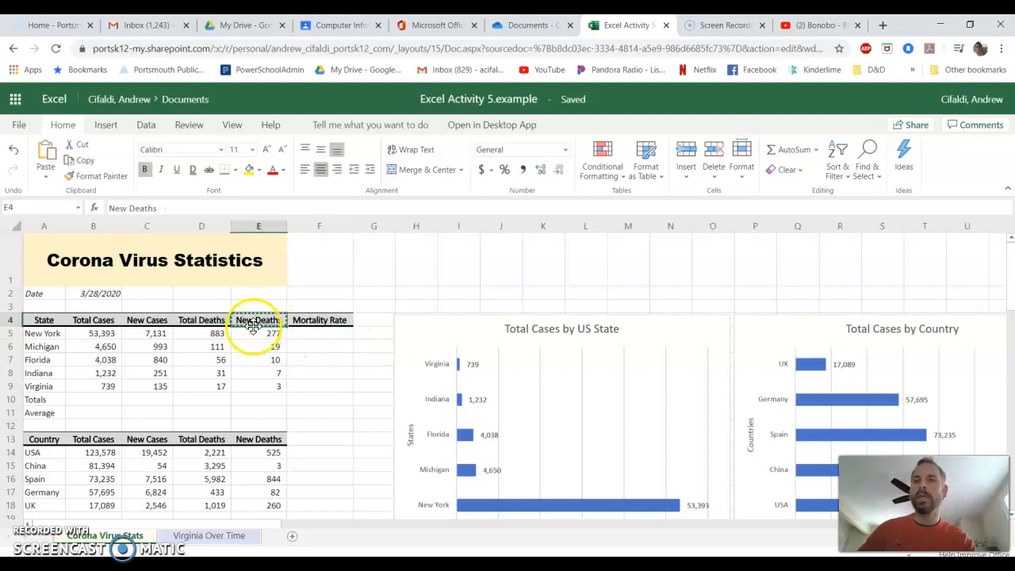
click(318, 321)
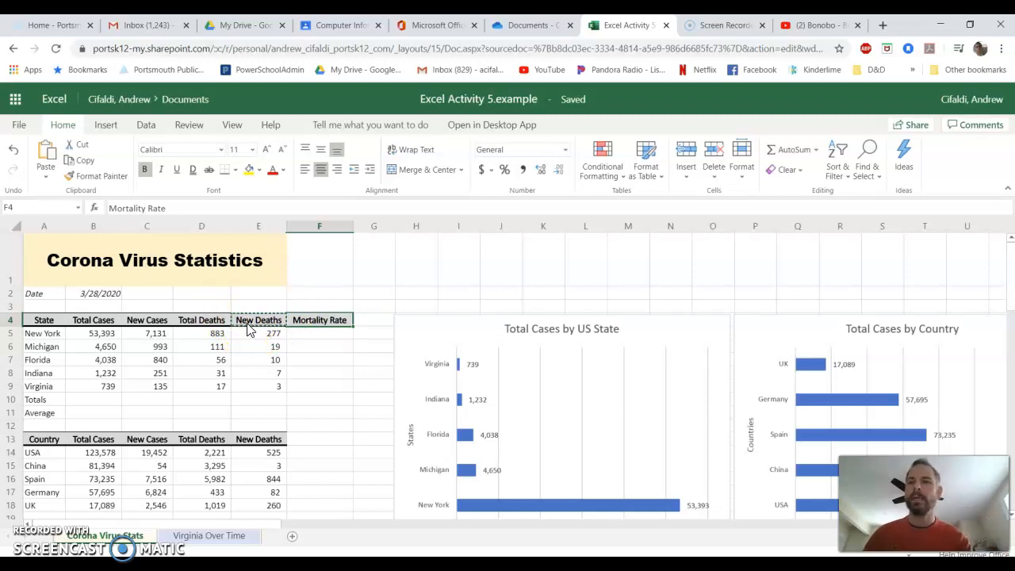
Paste the copied header formatting onto F13 in the country table and enter Mortality Rate as its header
click(314, 438)
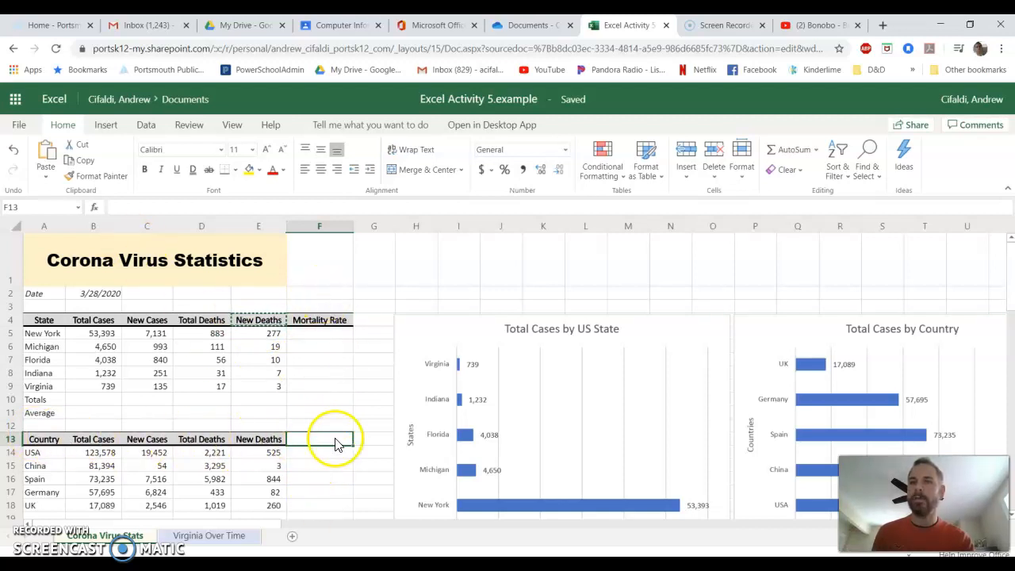
click(45, 167)
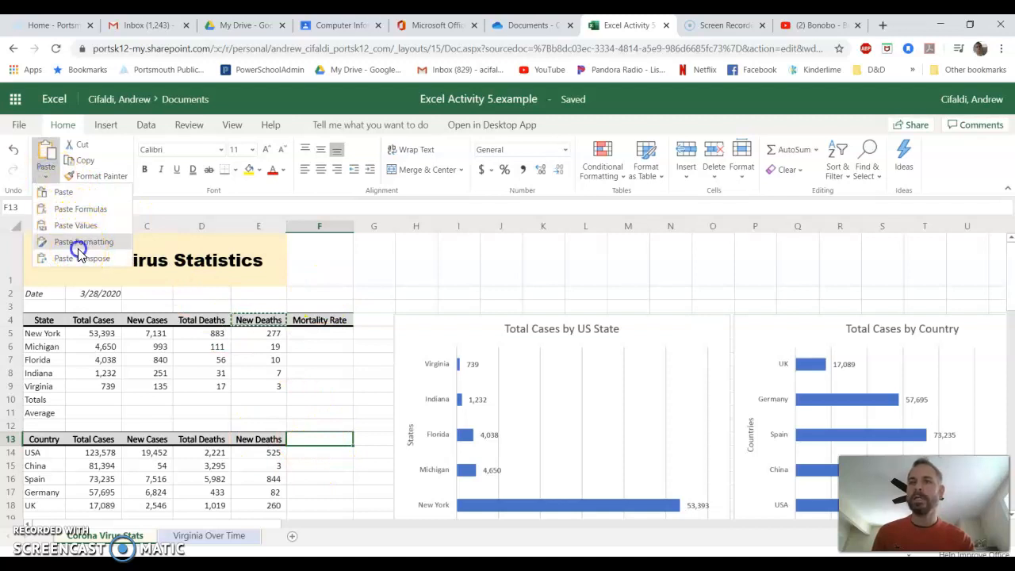
click(80, 246)
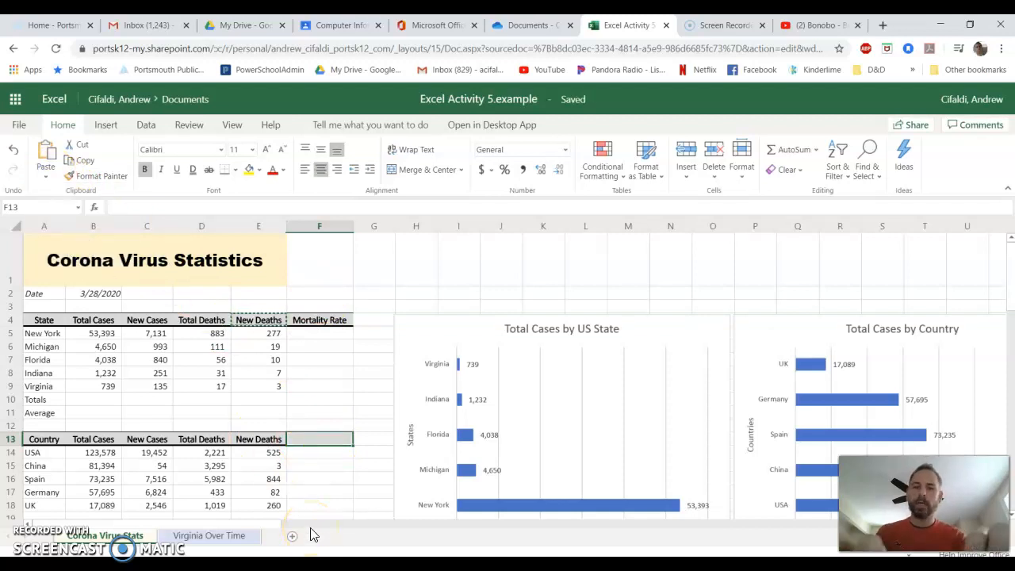
text(Morta)
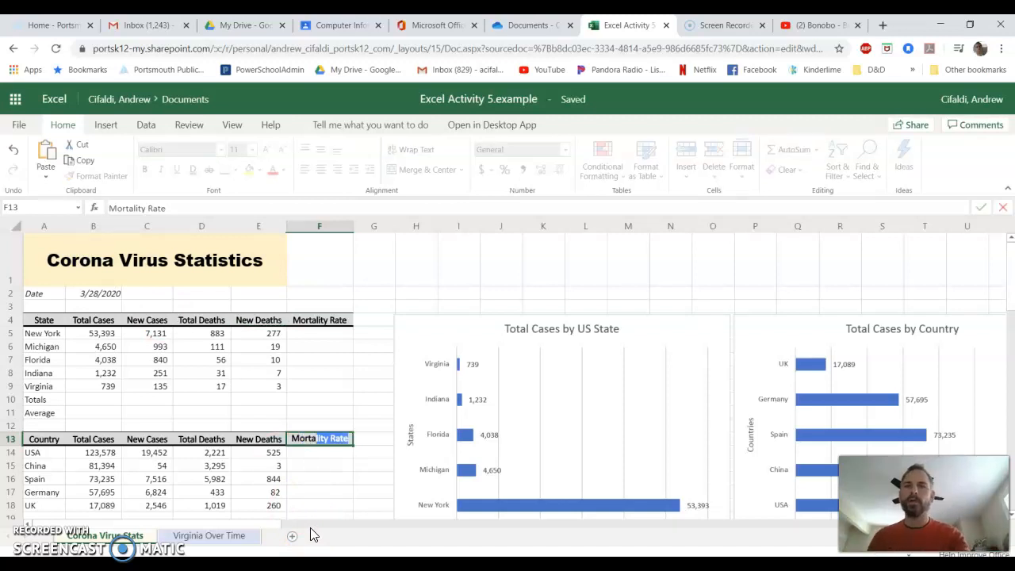
key(Return)
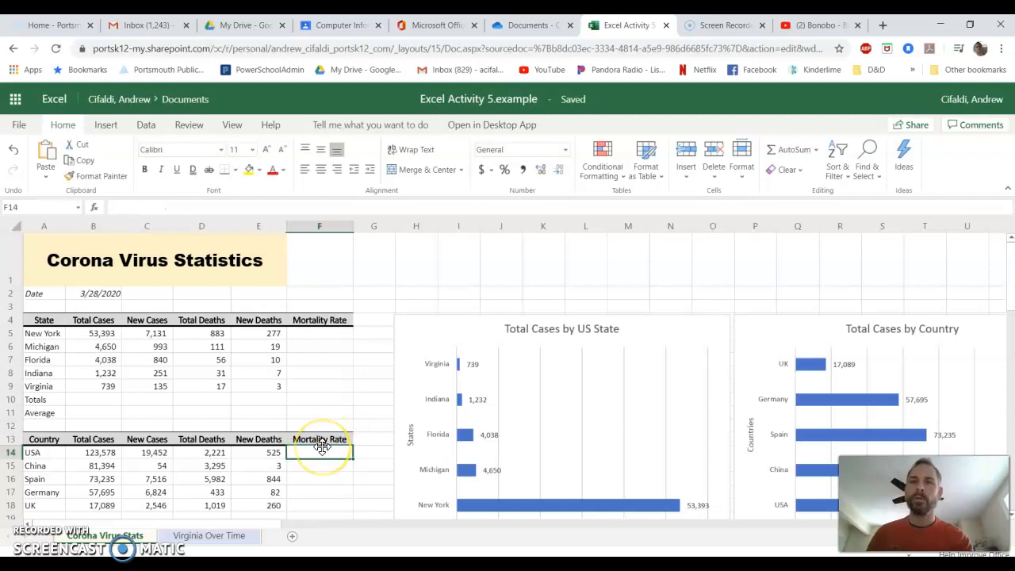
Total the five states' Total Cases in B10 with an AutoSum of B5:B9
scroll(322, 446, down, 1)
scroll(321, 446, up, 1)
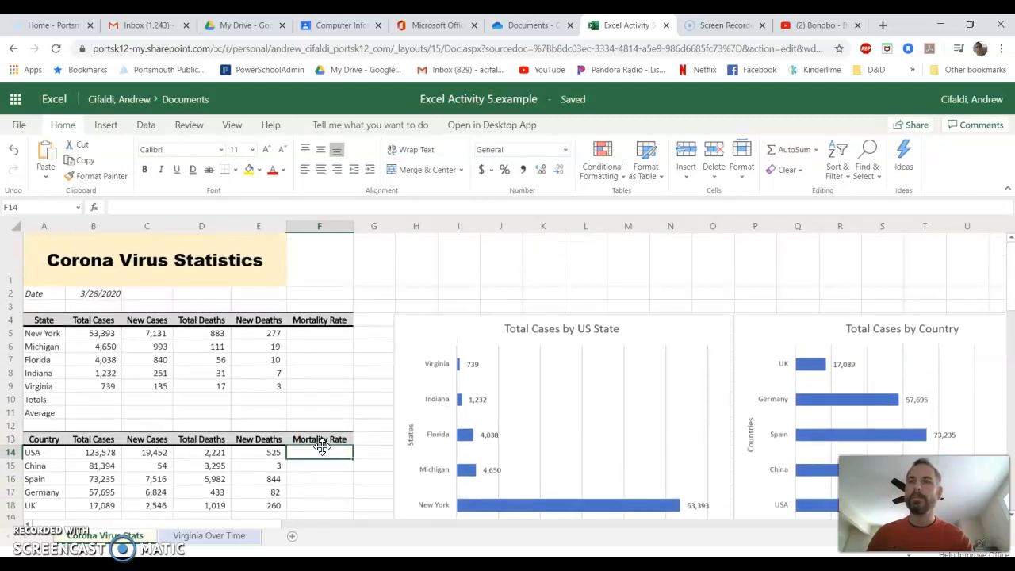
click(82, 402)
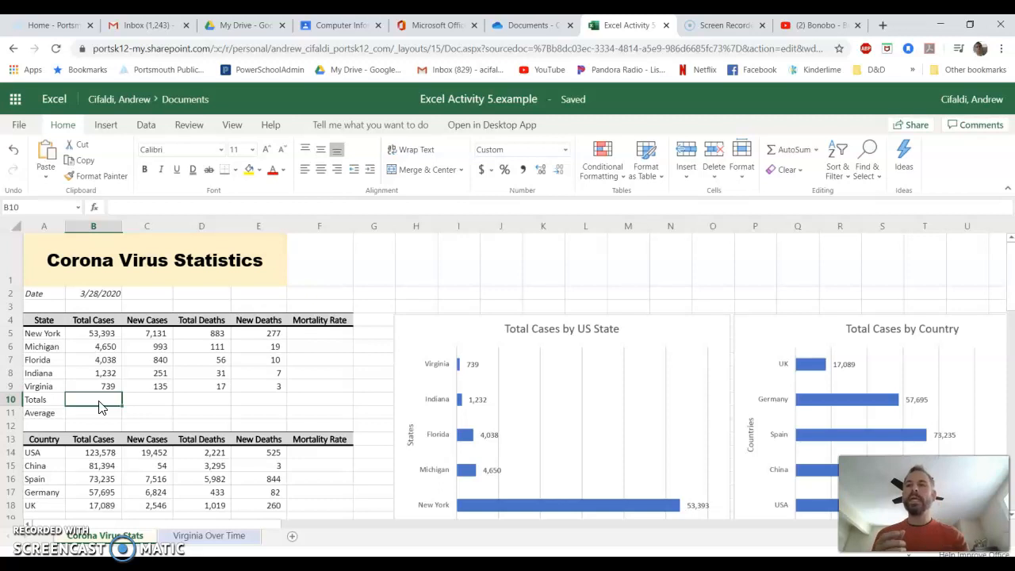
drag(76, 332, 115, 386)
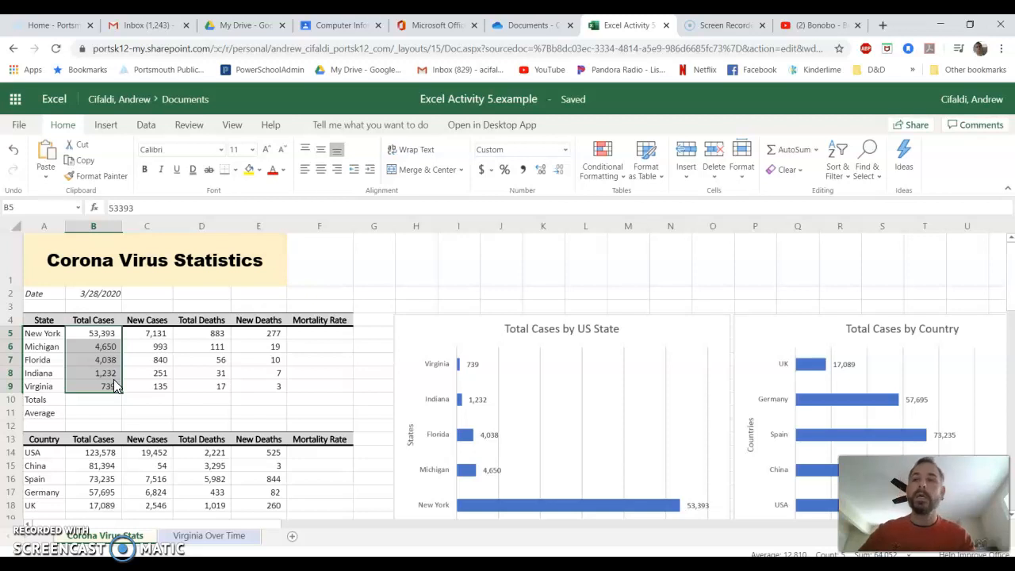
click(94, 401)
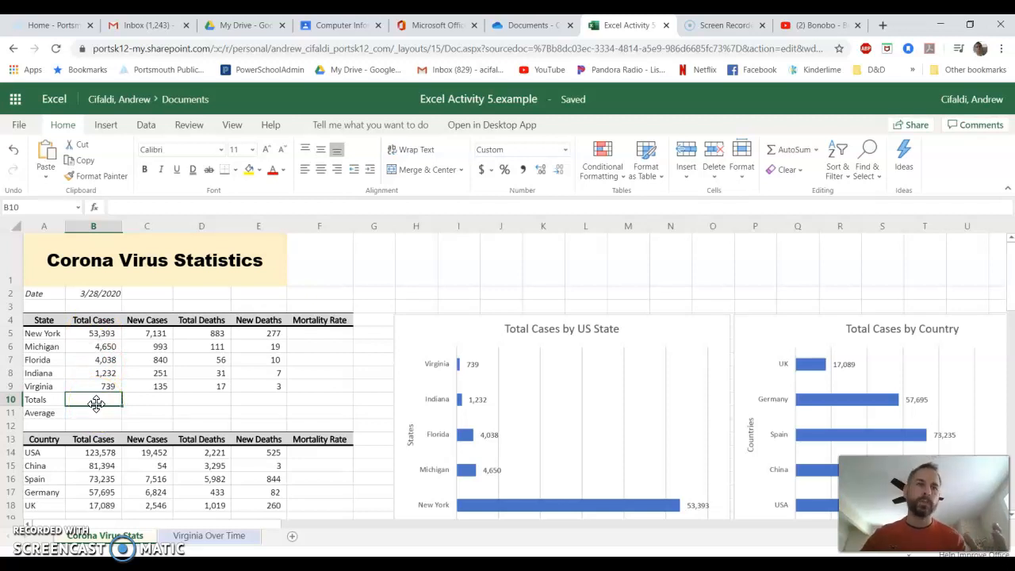
double_click(119, 403)
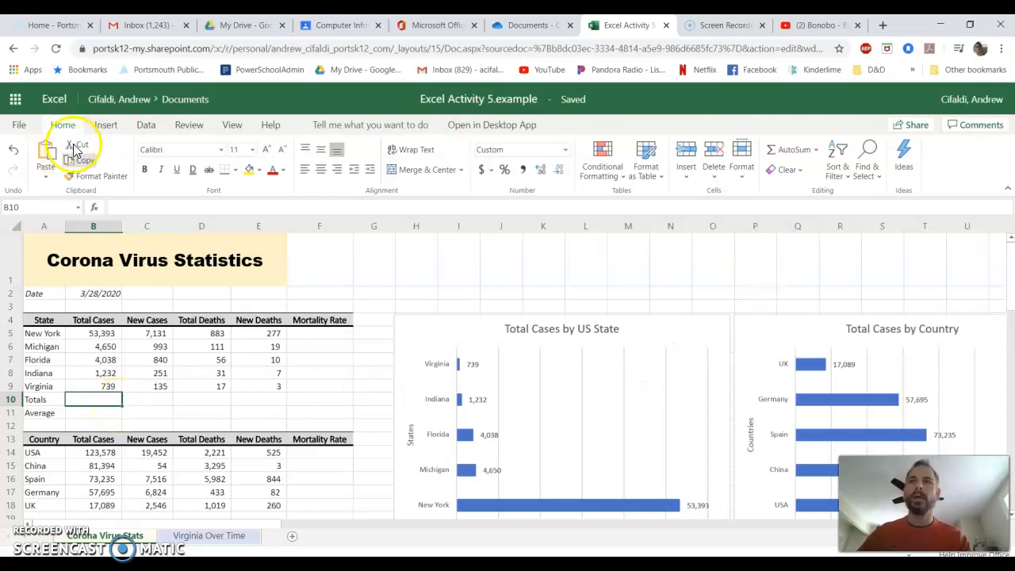
click(791, 151)
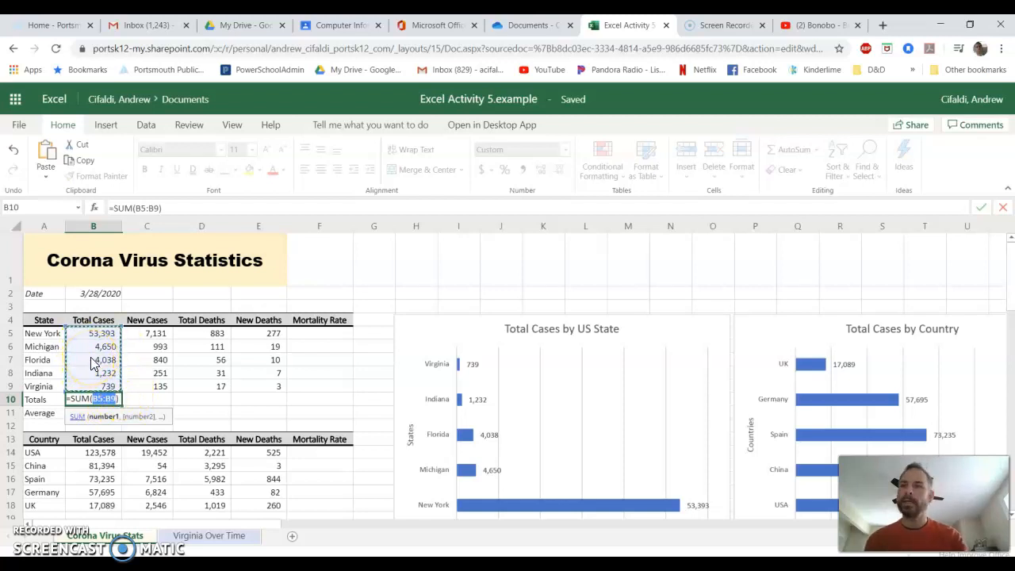
key(Return)
click(93, 410)
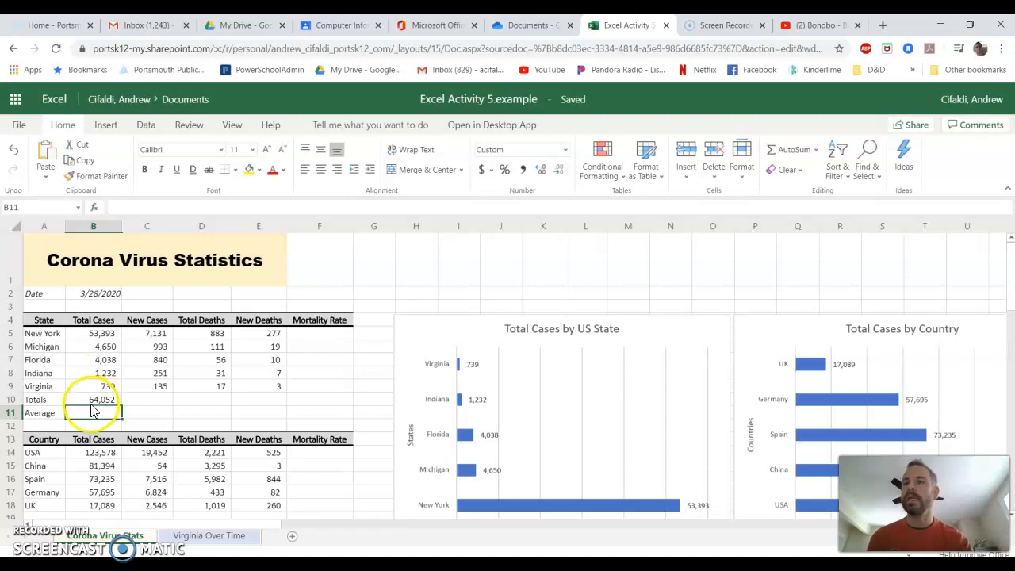
click(92, 400)
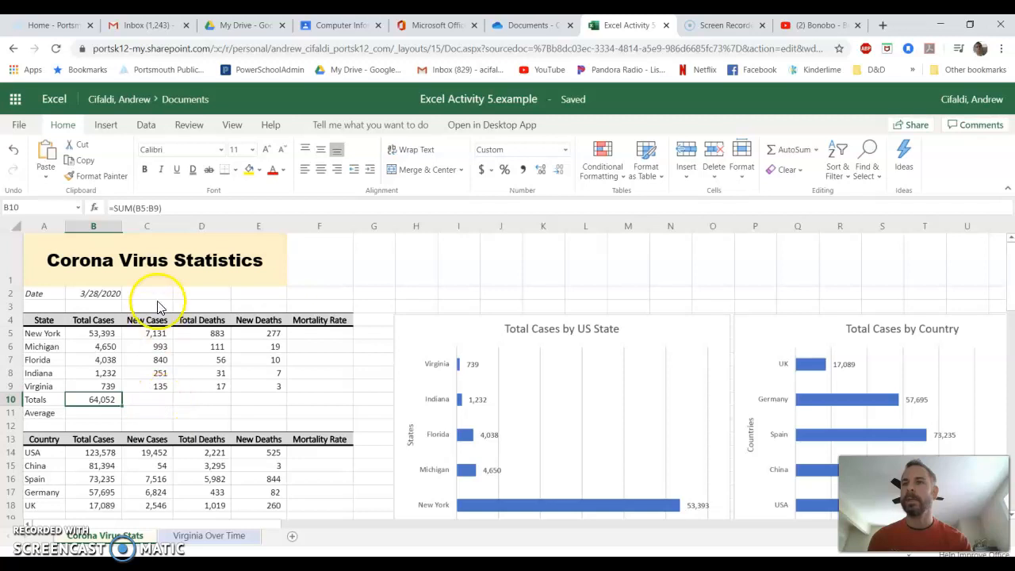
Try an AutoSum in C10 over the whole block B5:E9, and clear the cell again
click(163, 401)
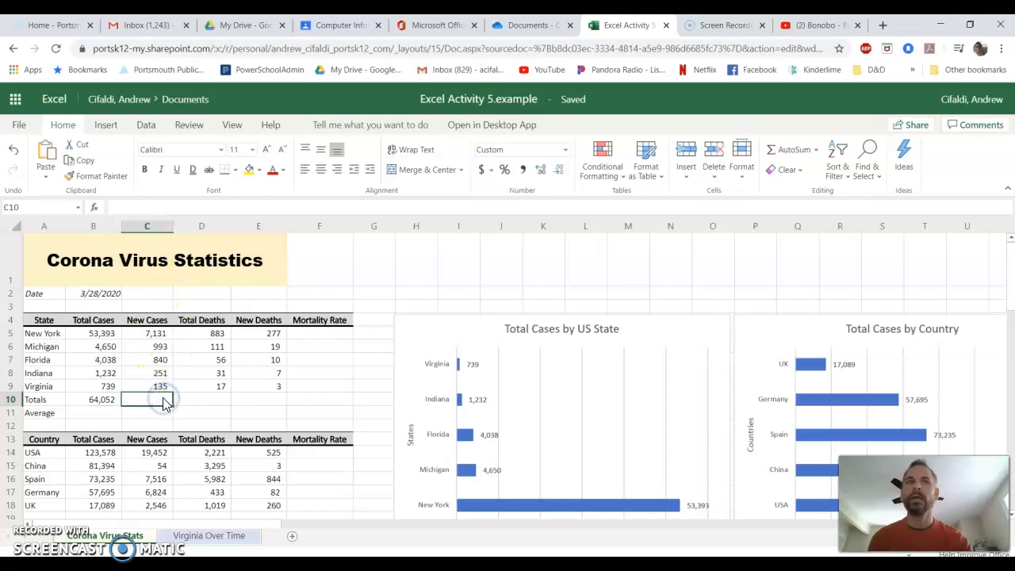
click(783, 153)
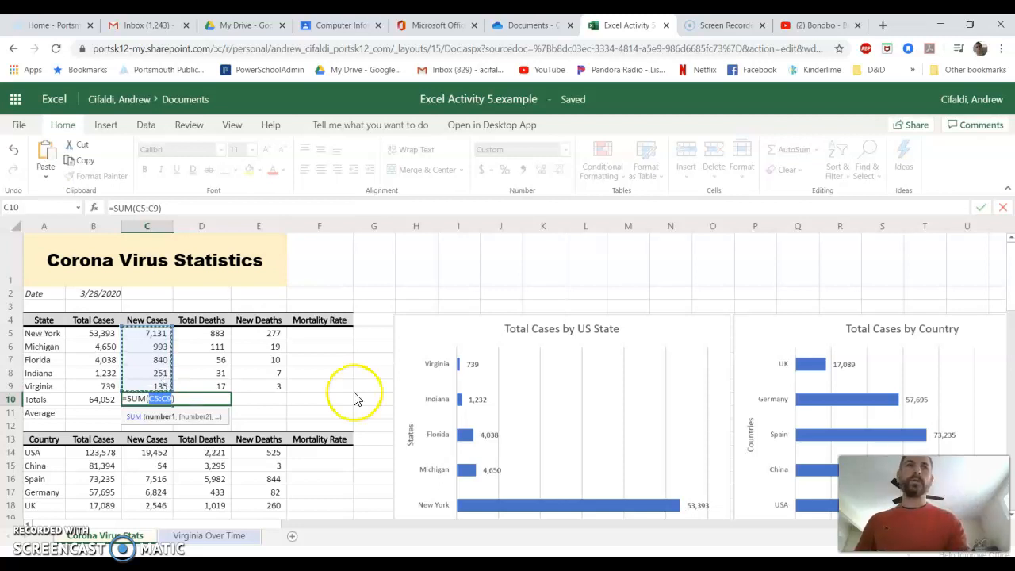
drag(198, 333, 282, 392)
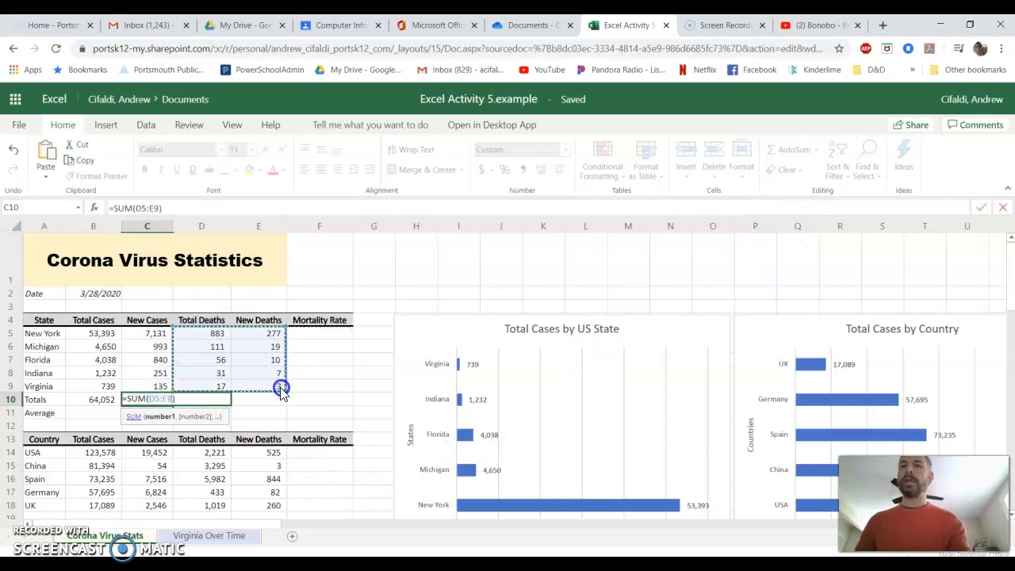
drag(73, 333, 255, 385)
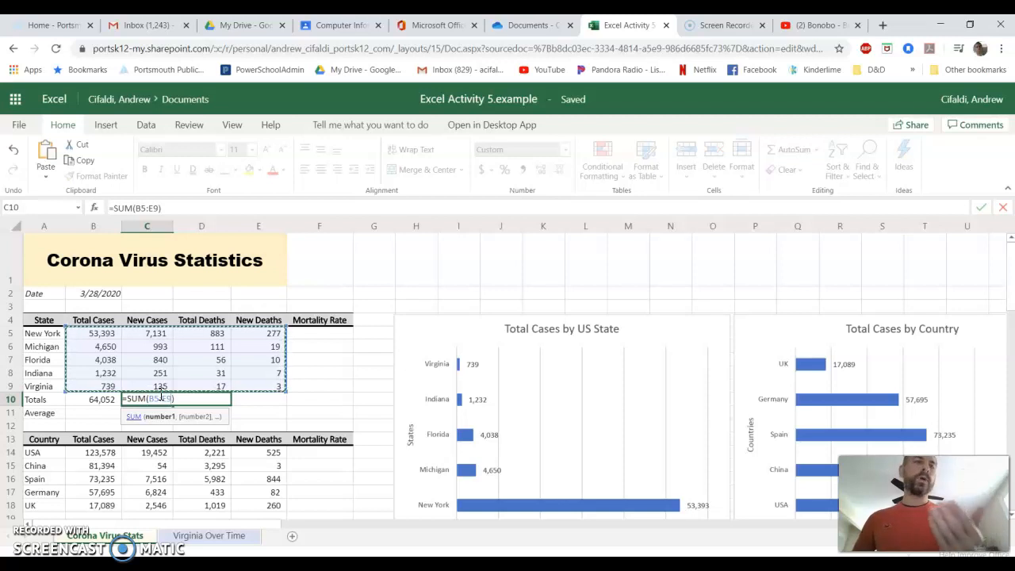
key(Return)
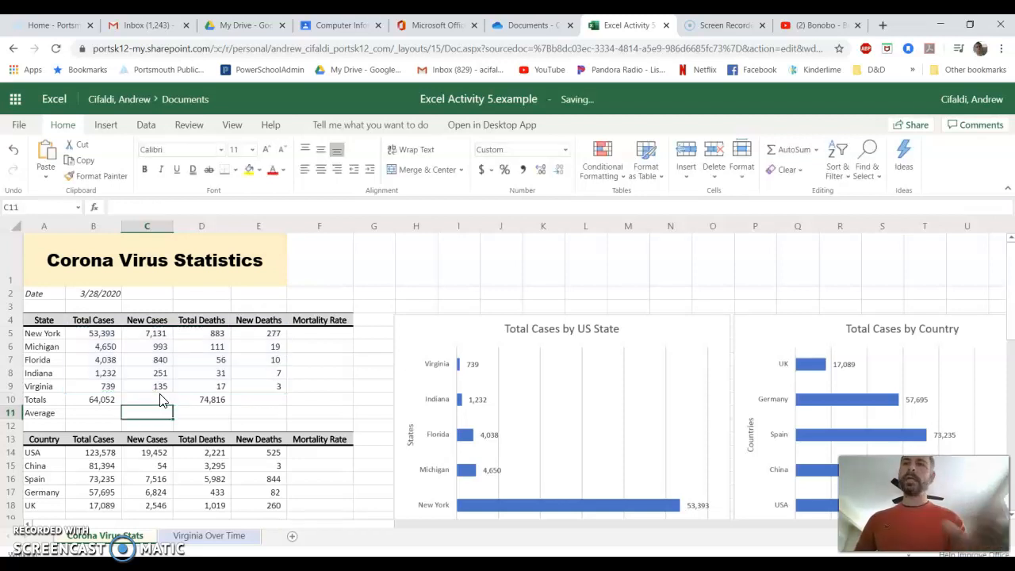
click(150, 407)
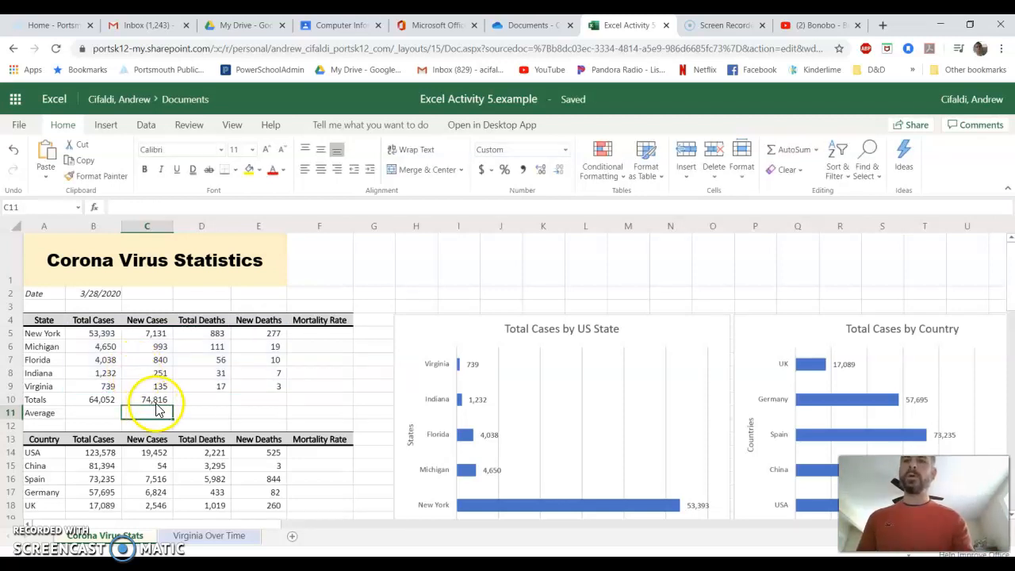
click(155, 400)
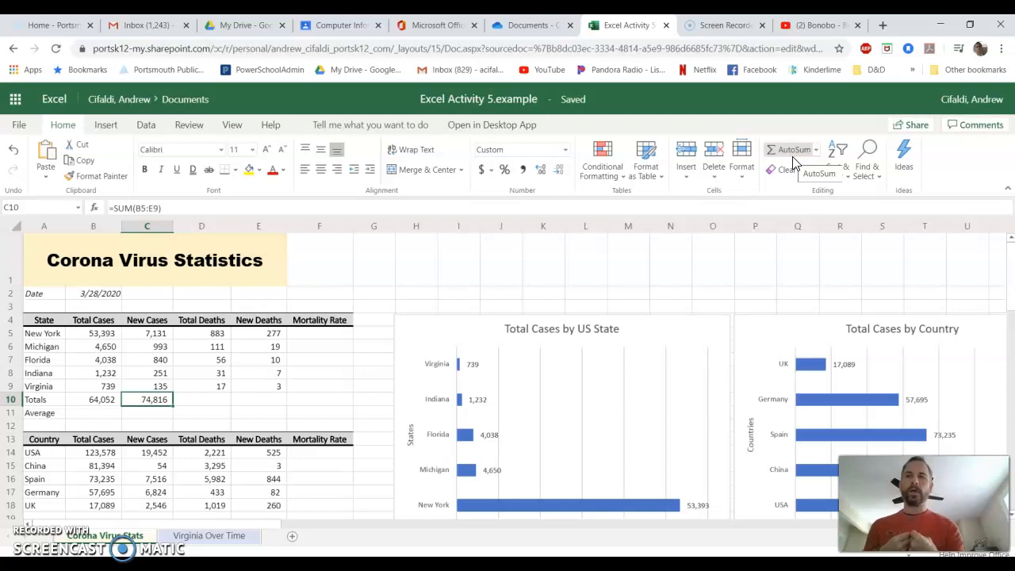
key(Delete)
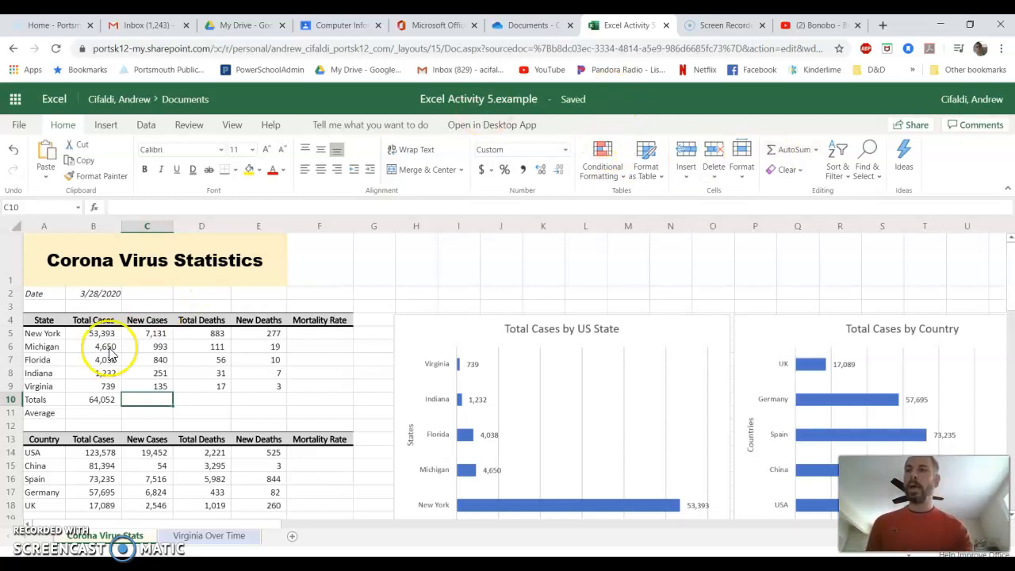
click(111, 400)
click(141, 400)
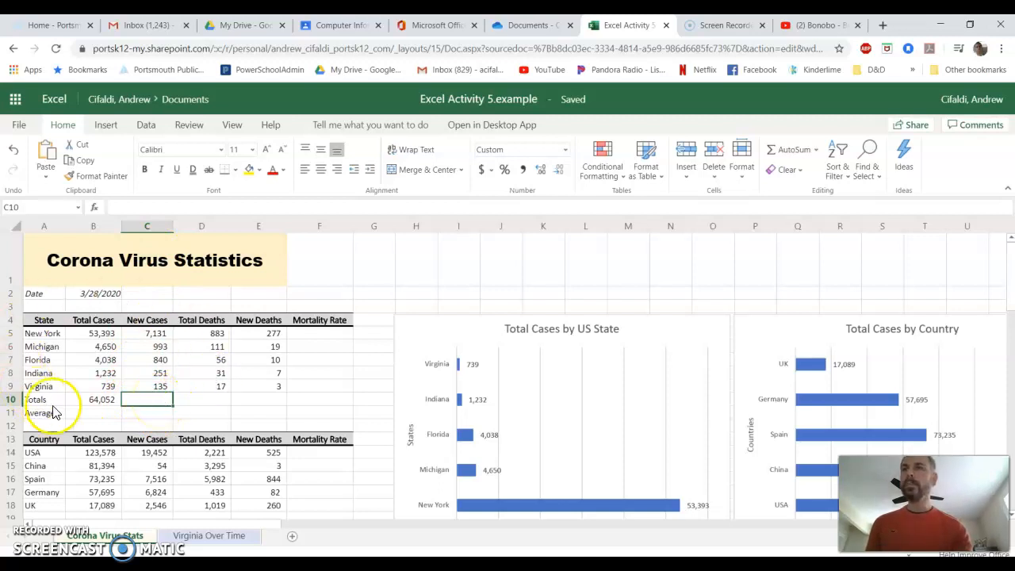
Average the five states' Total Cases in B11 over B5:B9, leaving the Totals row out of the range
click(94, 417)
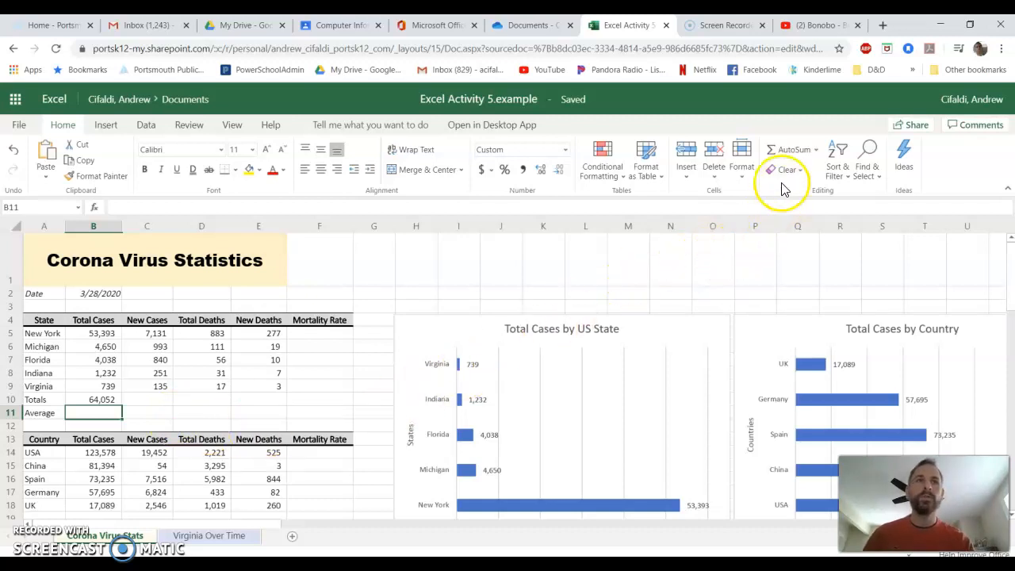
click(818, 151)
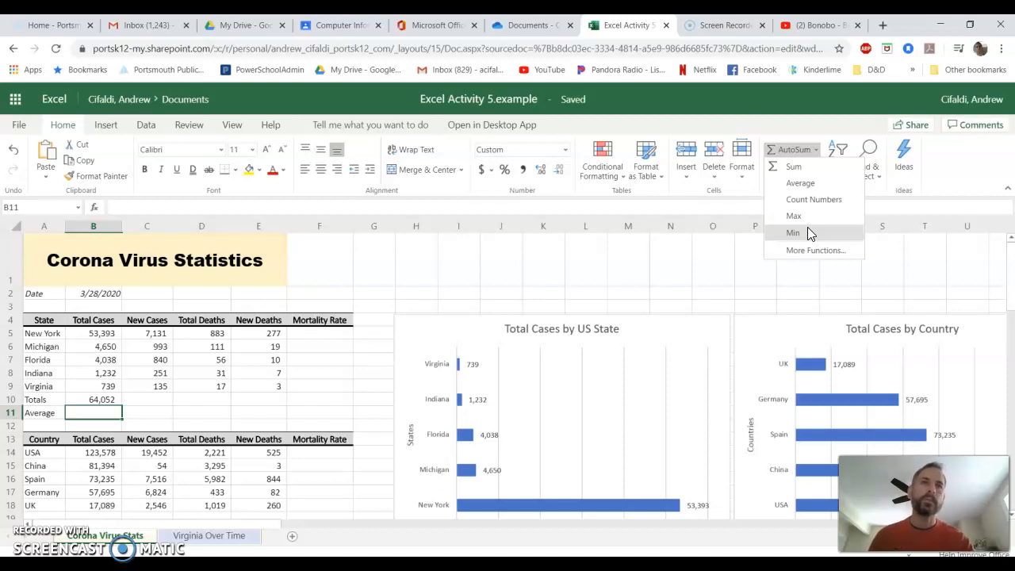
click(804, 188)
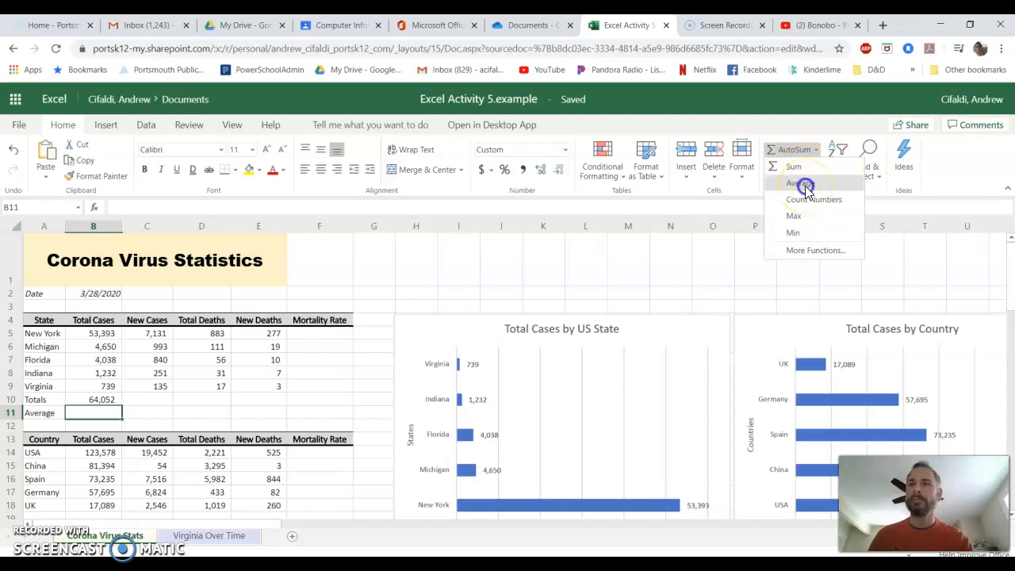
click(805, 185)
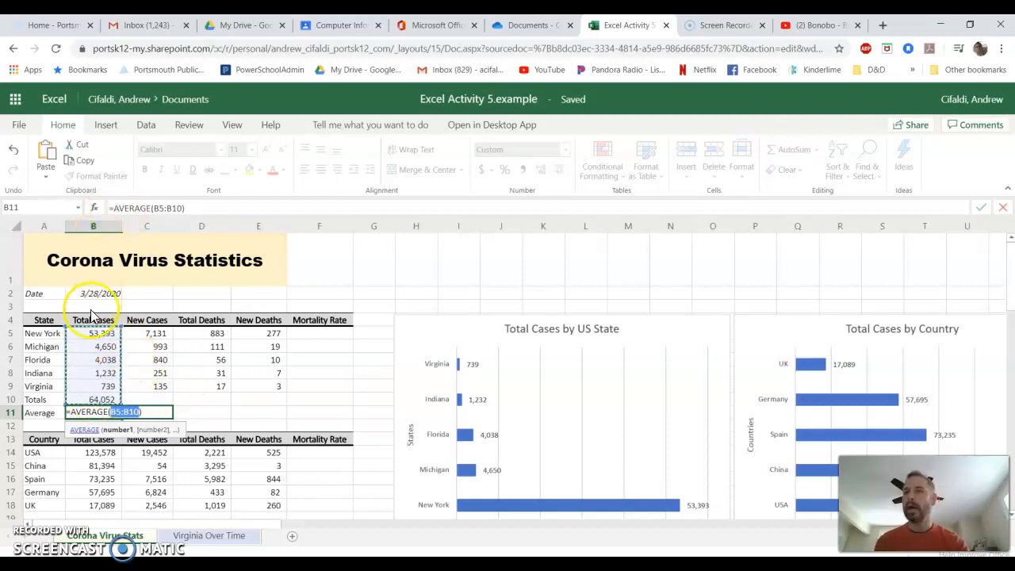
click(89, 335)
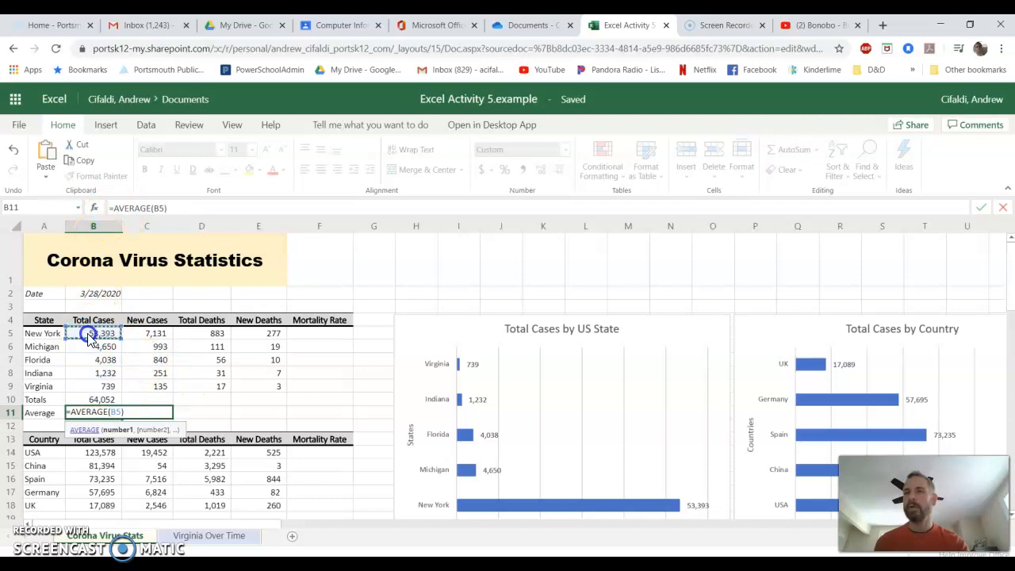
drag(89, 334, 84, 387)
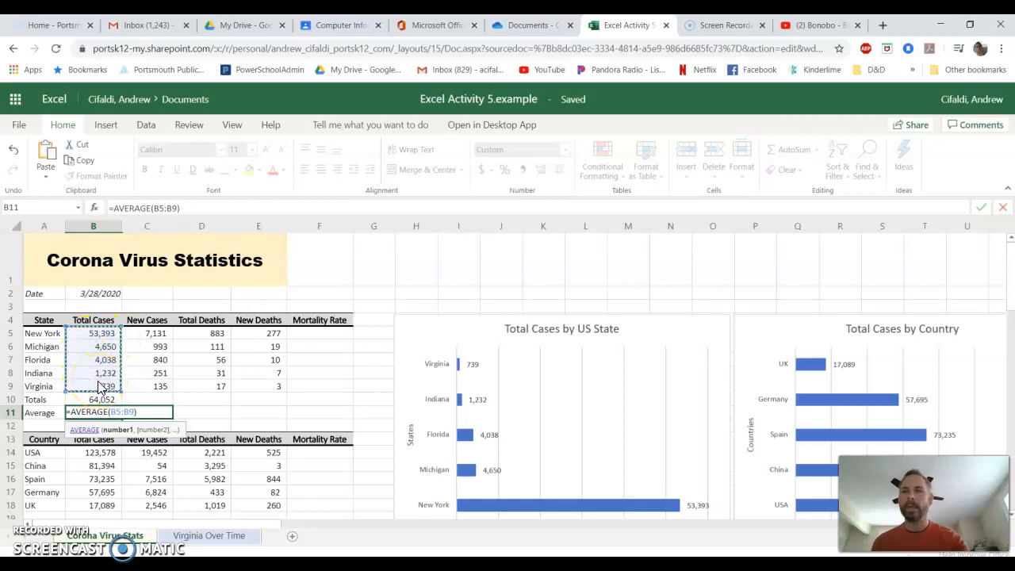
key(Return)
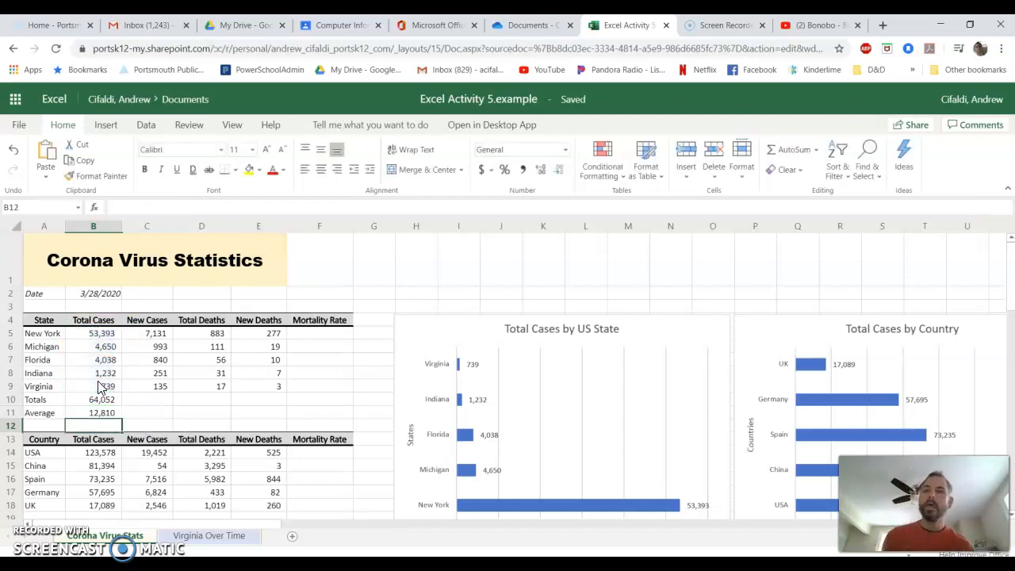
click(108, 413)
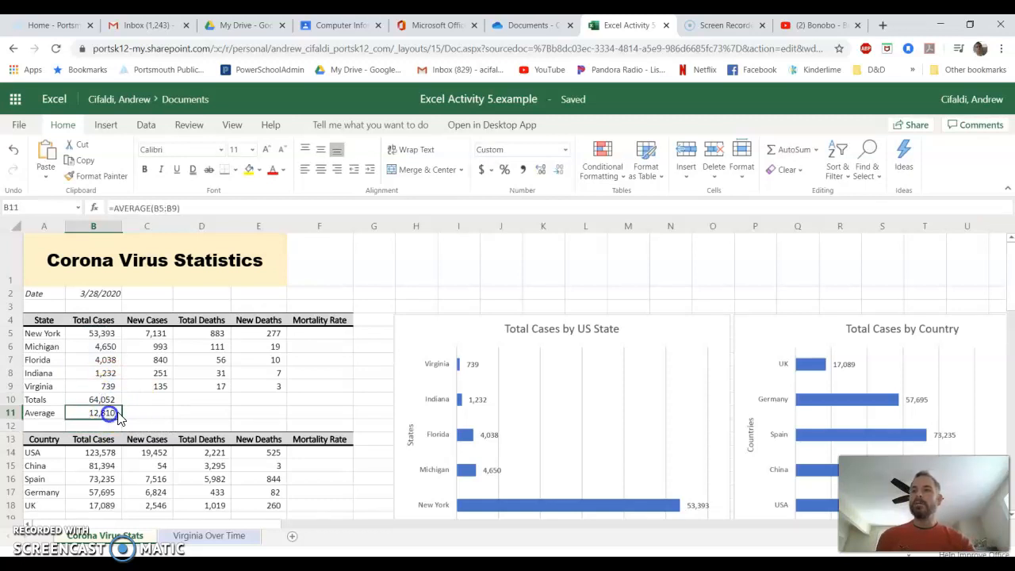
Fill the Totals and Average formulas from B10:B11 across through column E of the state table
drag(136, 403, 283, 414)
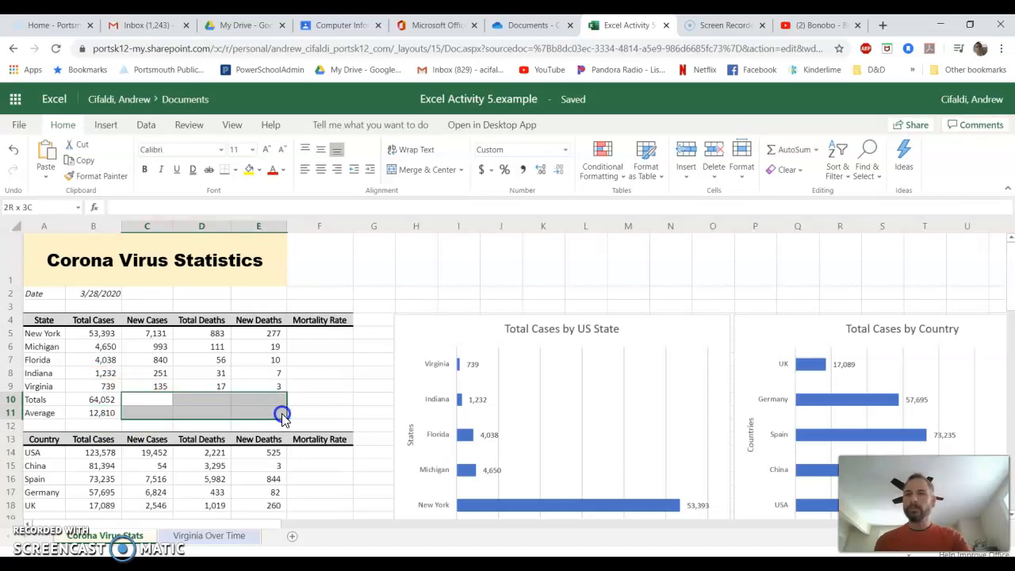
drag(282, 413, 285, 420)
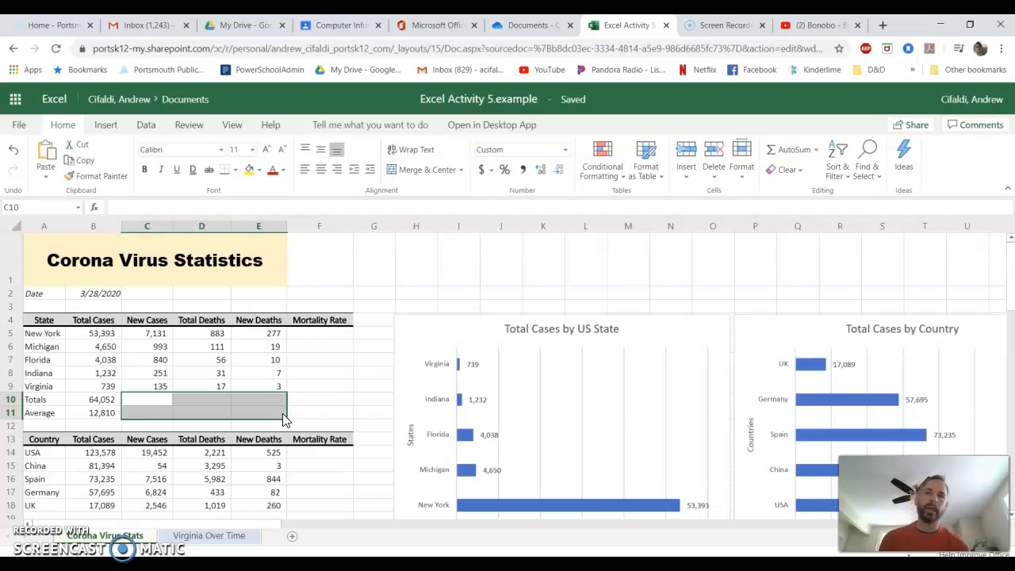
click(111, 402)
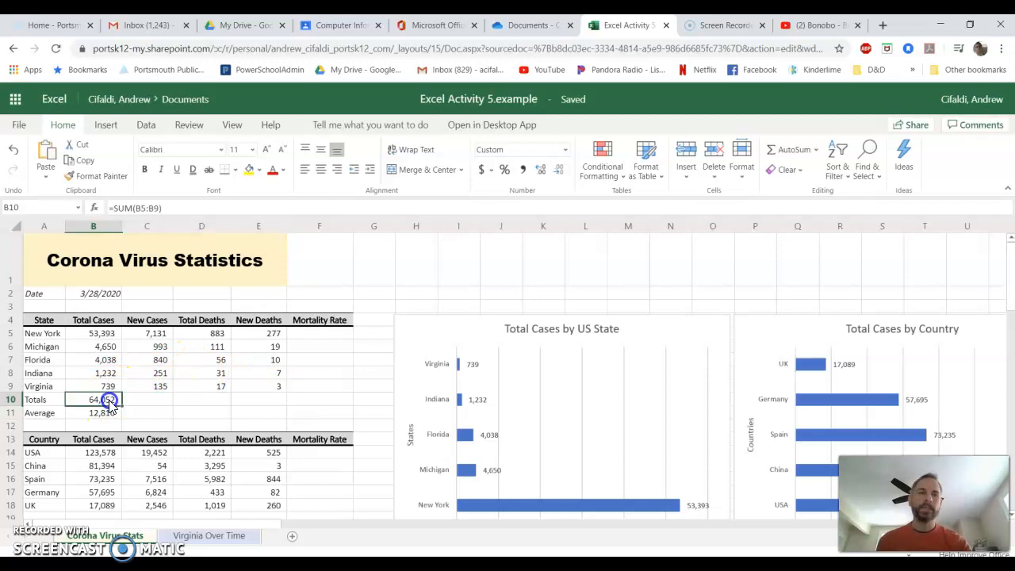
mouse_move(111, 401)
mouse_down()
mouse_move(113, 417)
mouse_move(100, 398)
mouse_move(99, 411)
mouse_up()
click(181, 405)
click(98, 399)
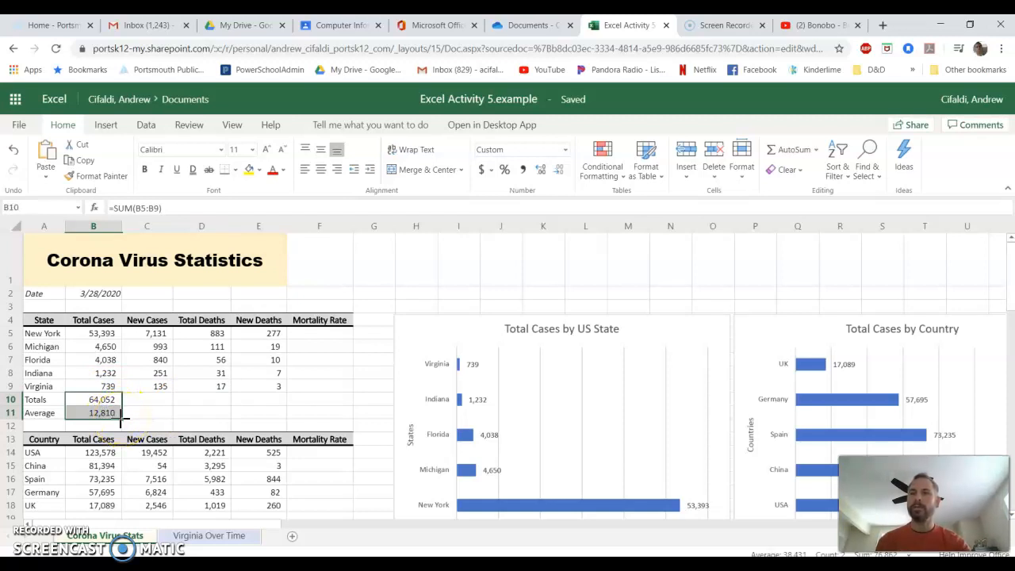
drag(123, 415, 278, 415)
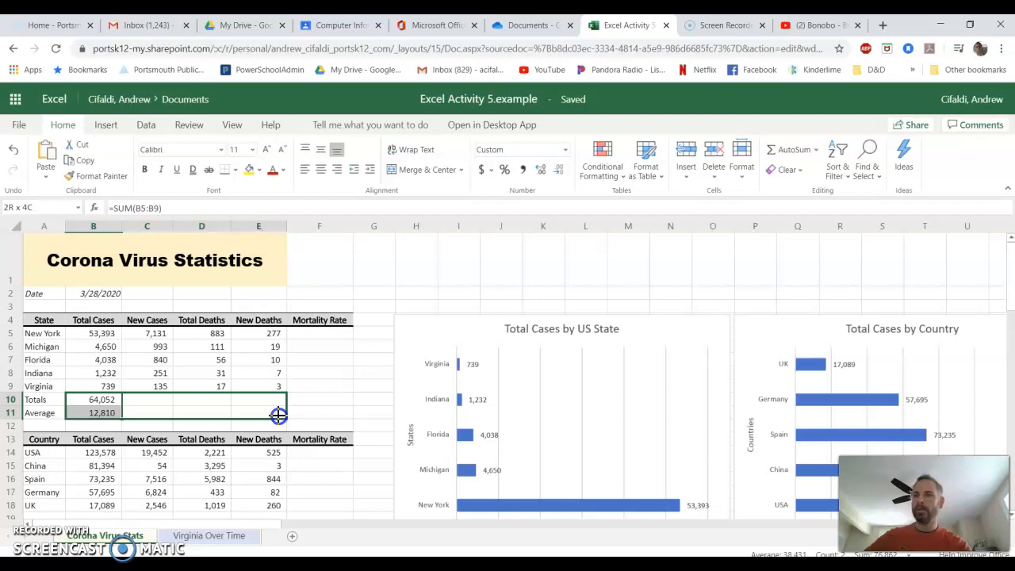
drag(279, 415, 278, 415)
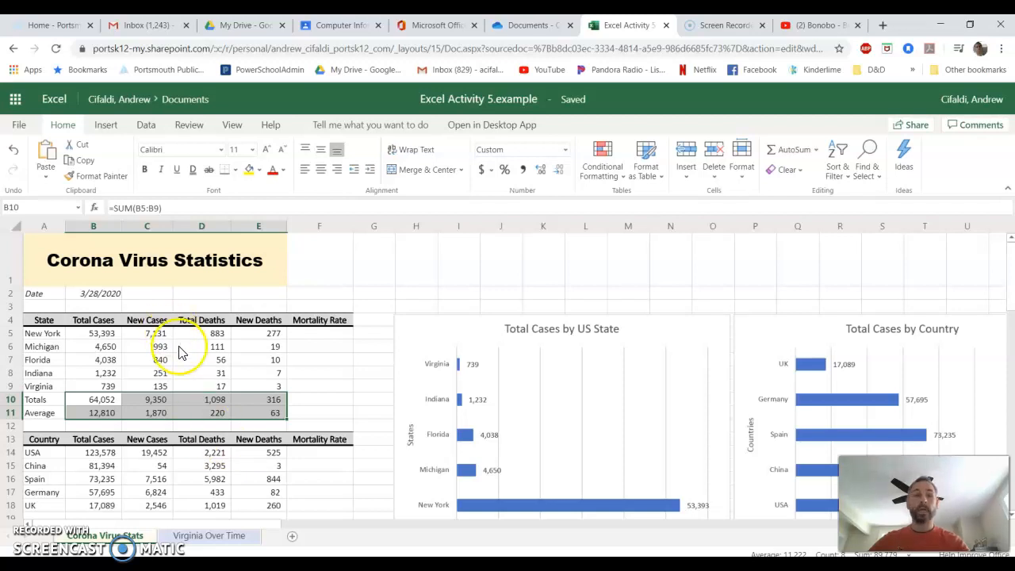
Check the filled Totals and Average formulas in C10:E11, opening the one in E11 to view its referenced range
click(147, 401)
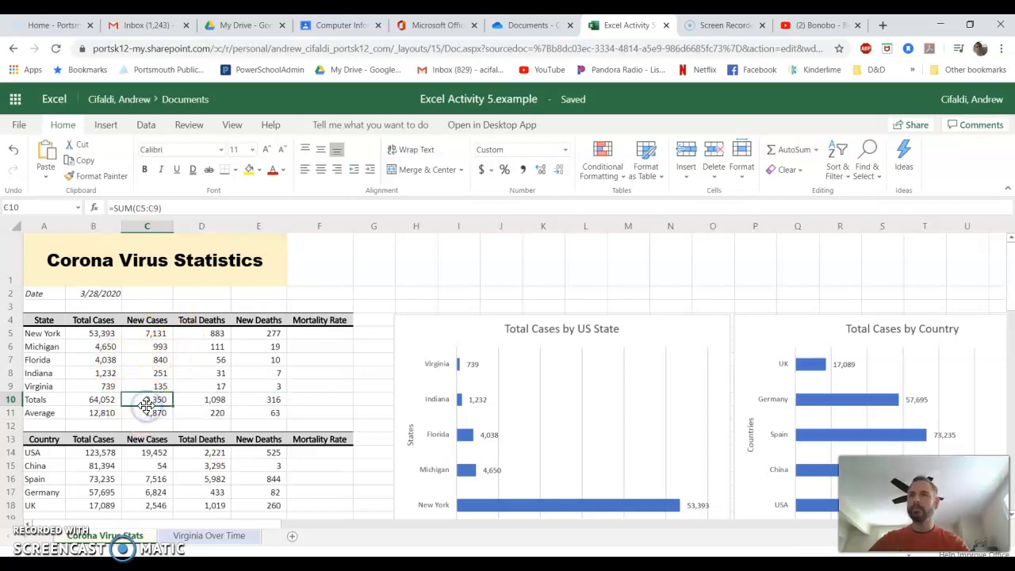
click(146, 413)
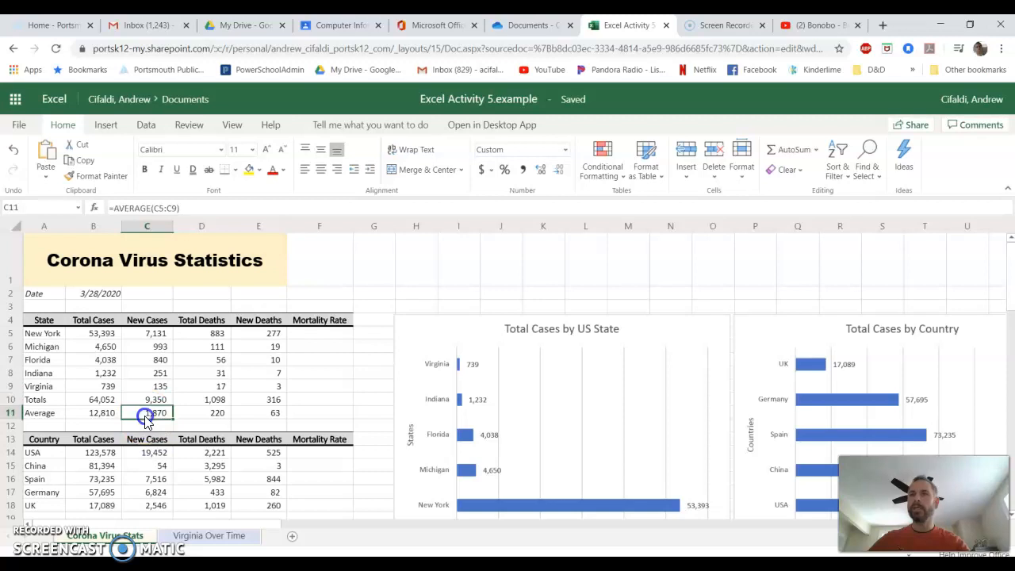
click(193, 400)
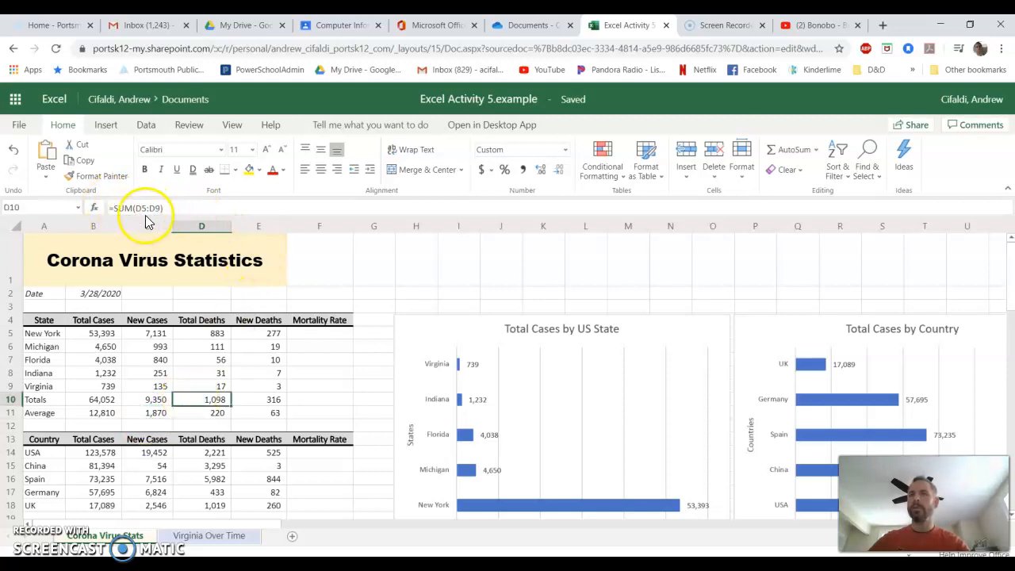
click(209, 414)
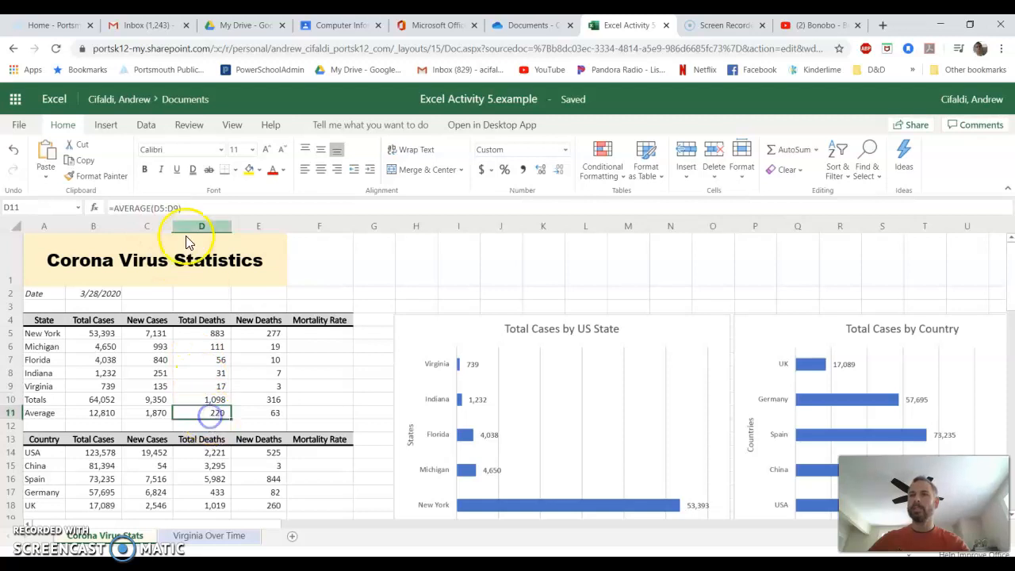
click(265, 402)
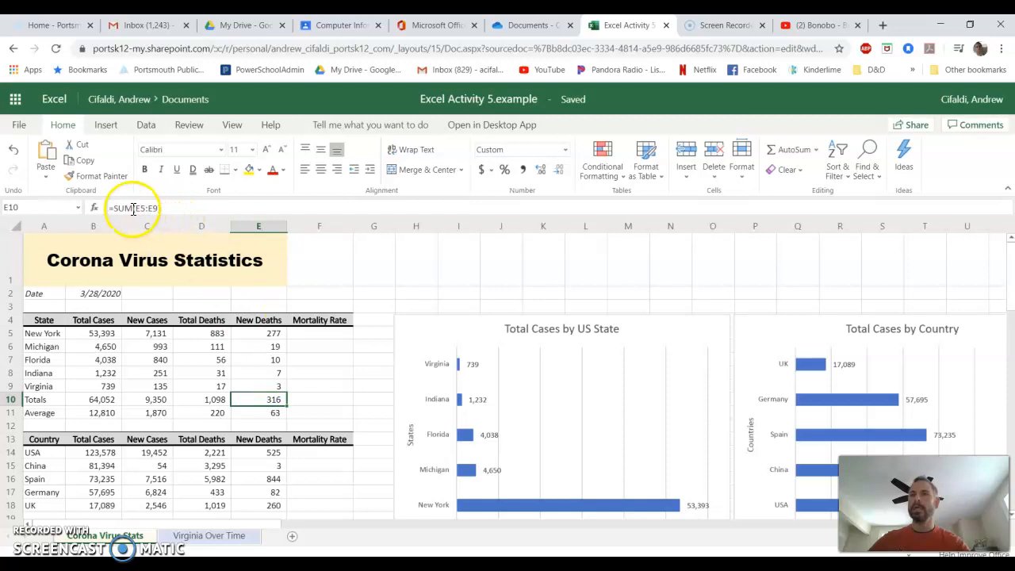
click(268, 413)
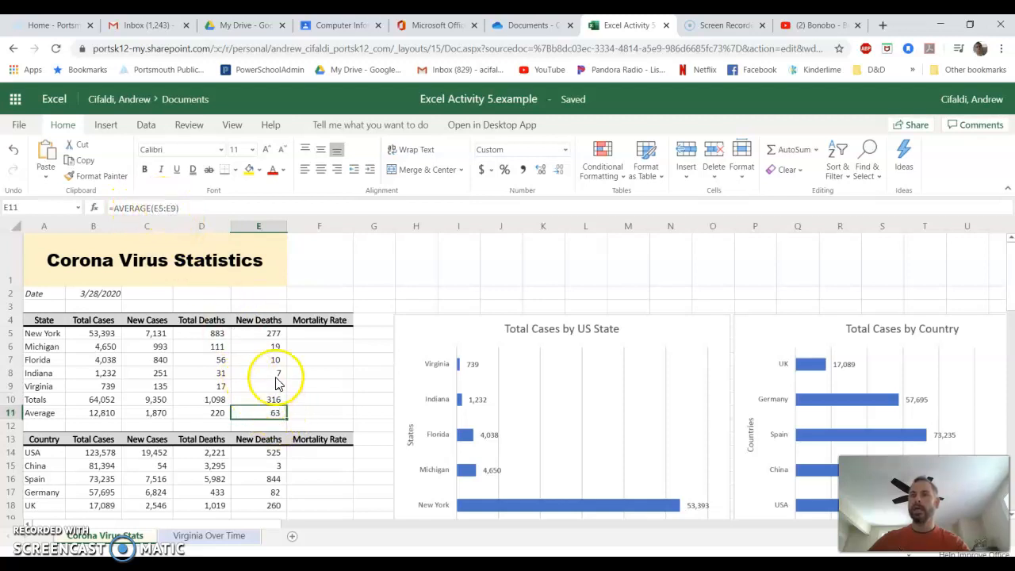
double_click(251, 407)
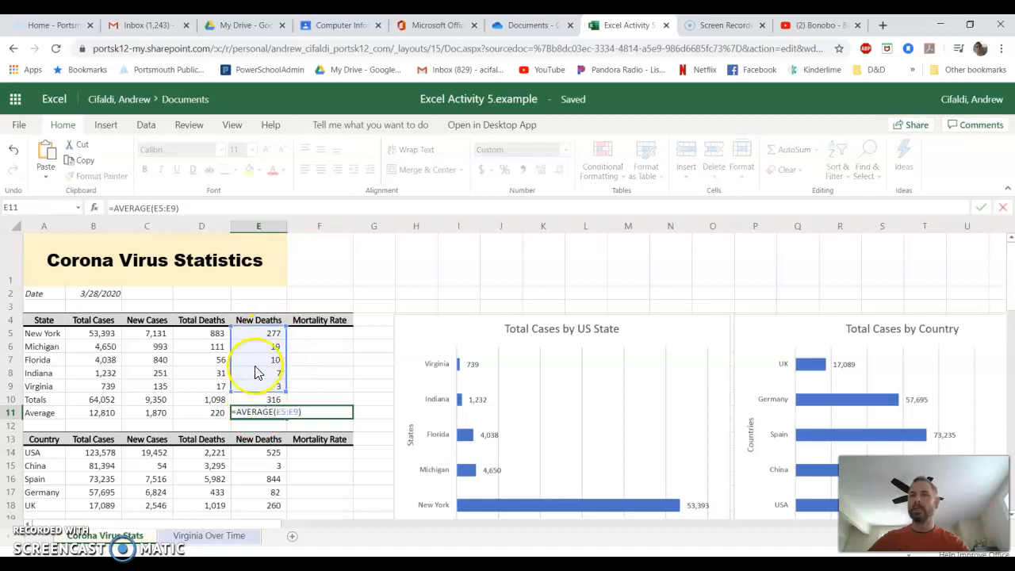